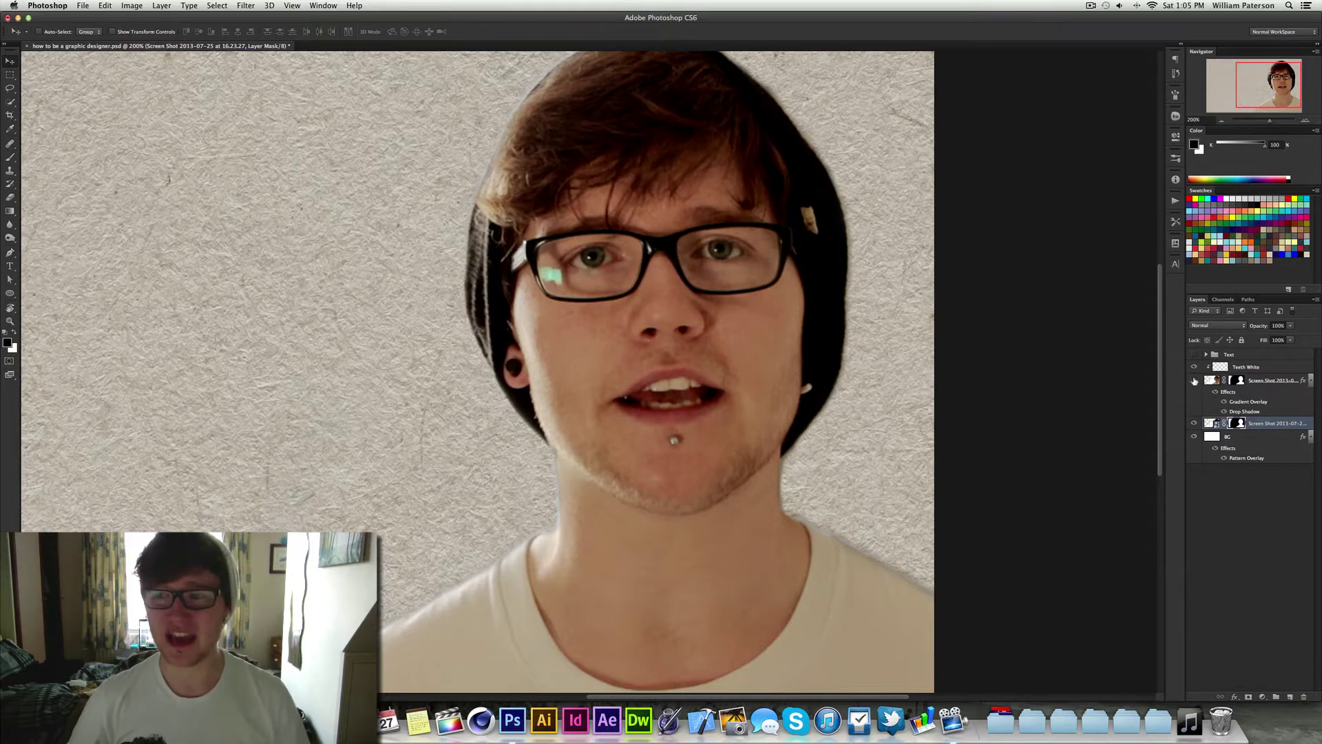
- Compare the portrait with and without the toned Screen Shot copy, leave it hidden, and target the lower layer's image
left_click(1194, 380)
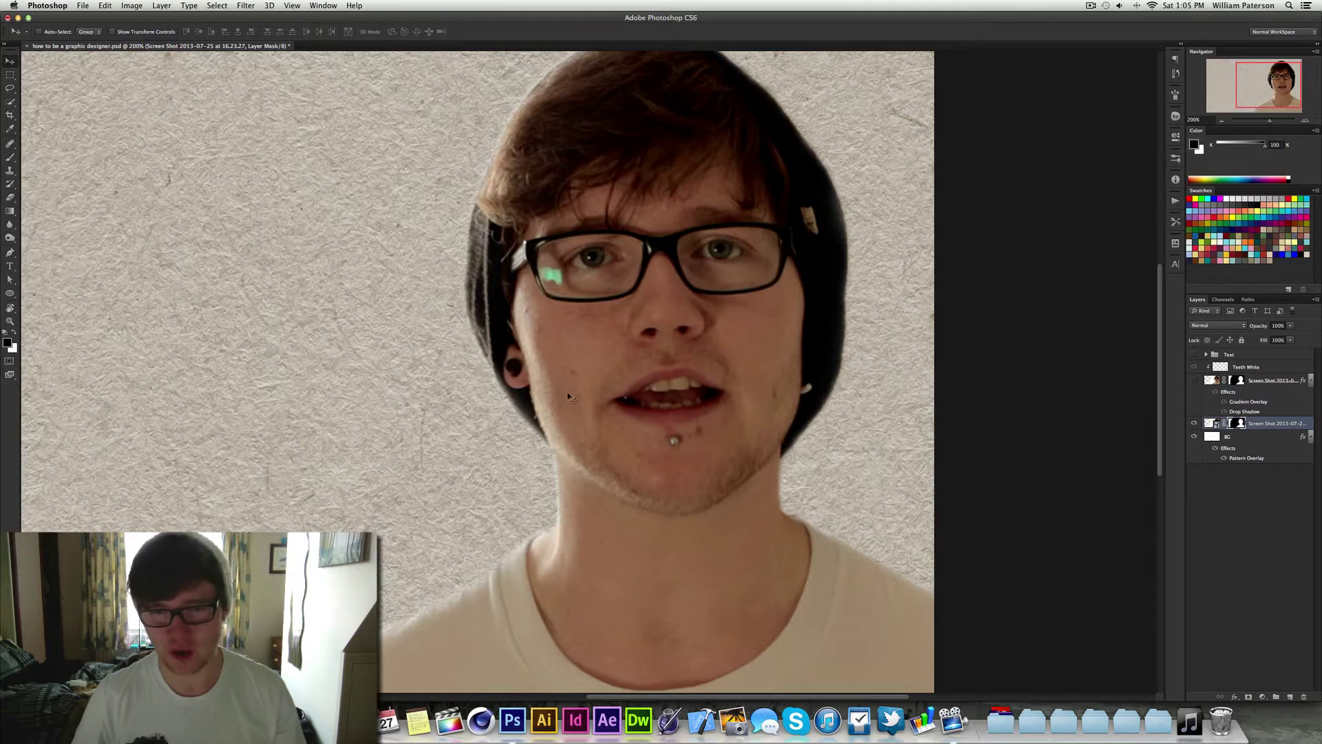
left_click(1195, 382)
left_click(1194, 383)
left_click(1194, 382)
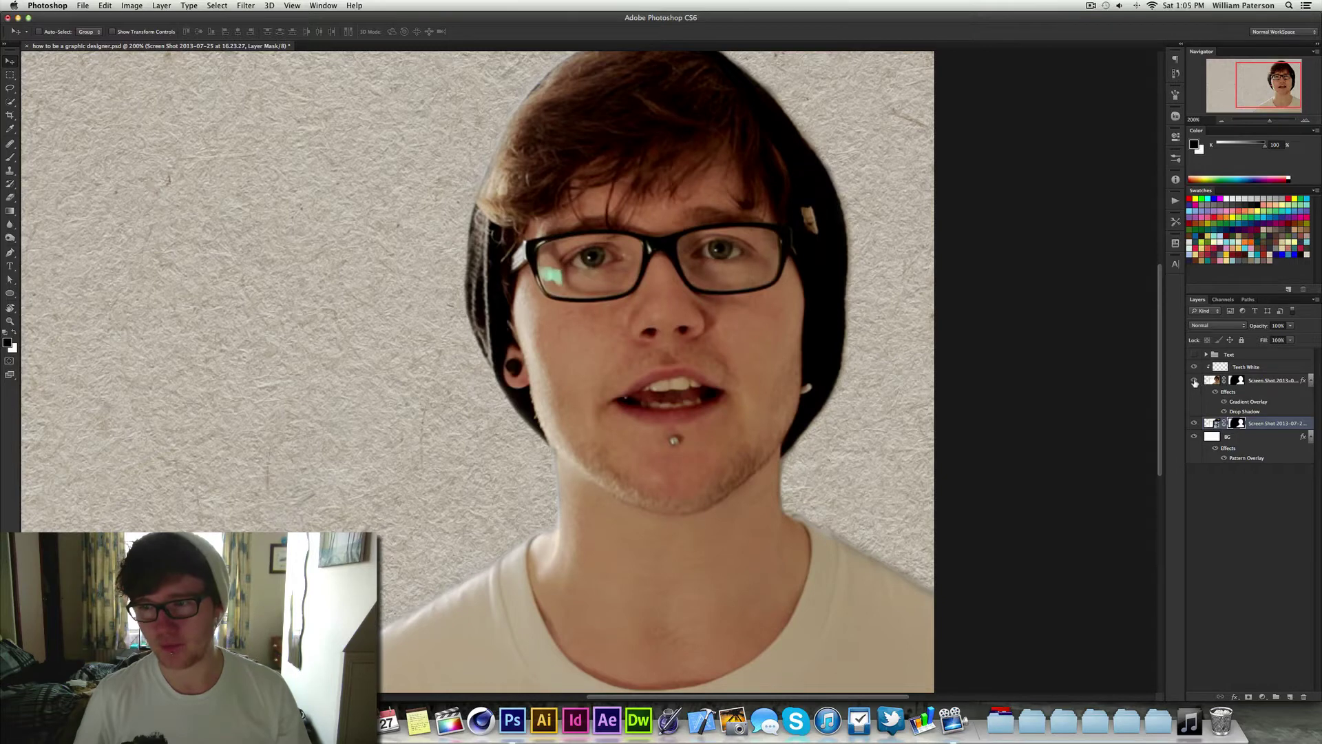
left_click(1195, 383)
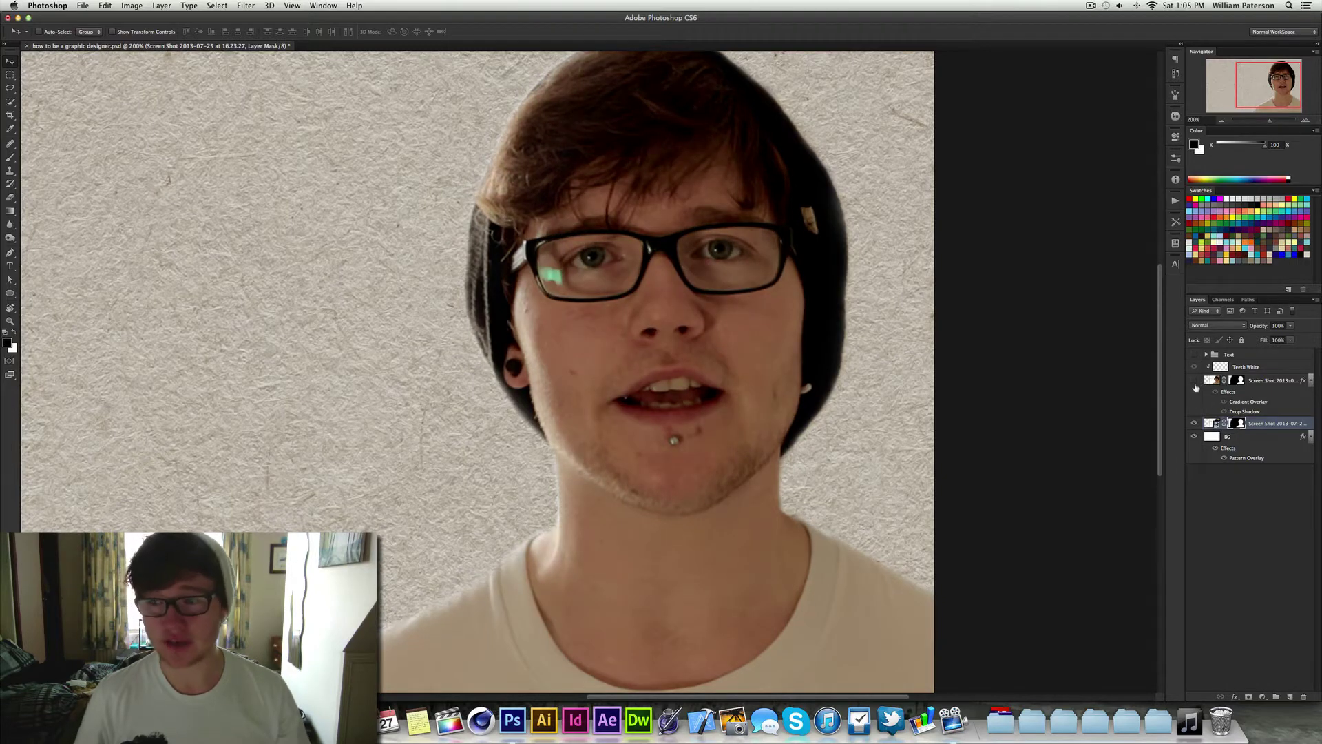
left_click(1195, 382)
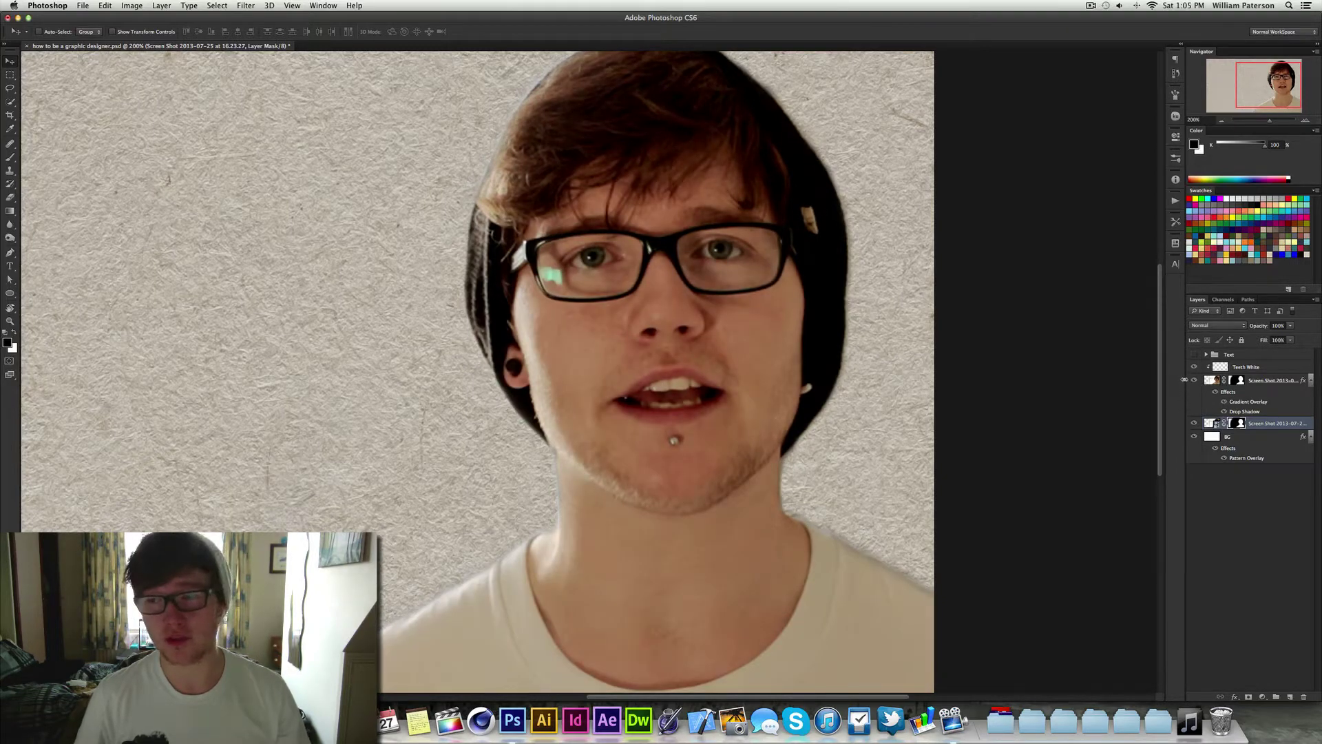
left_click(1193, 381)
left_click(1212, 423)
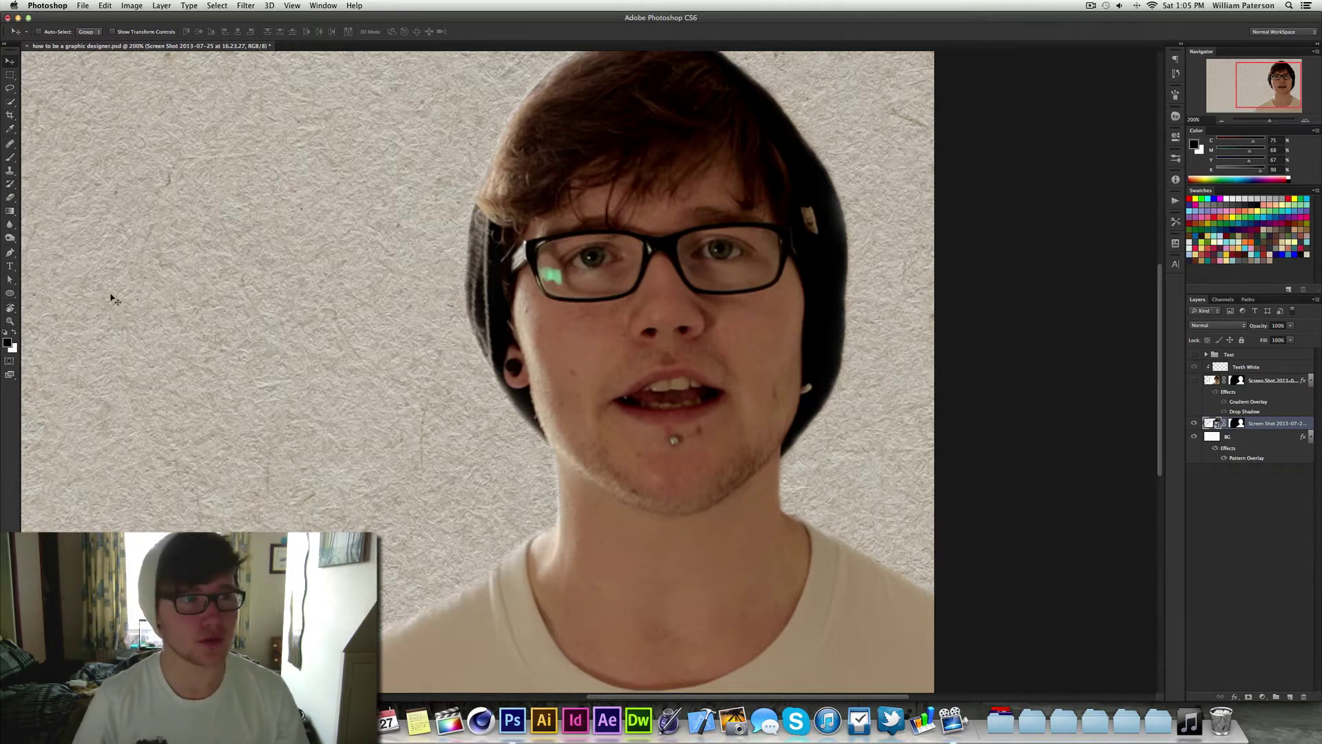
- Switch to the Patch tool from the healing-brush tool group
left_click(10, 185)
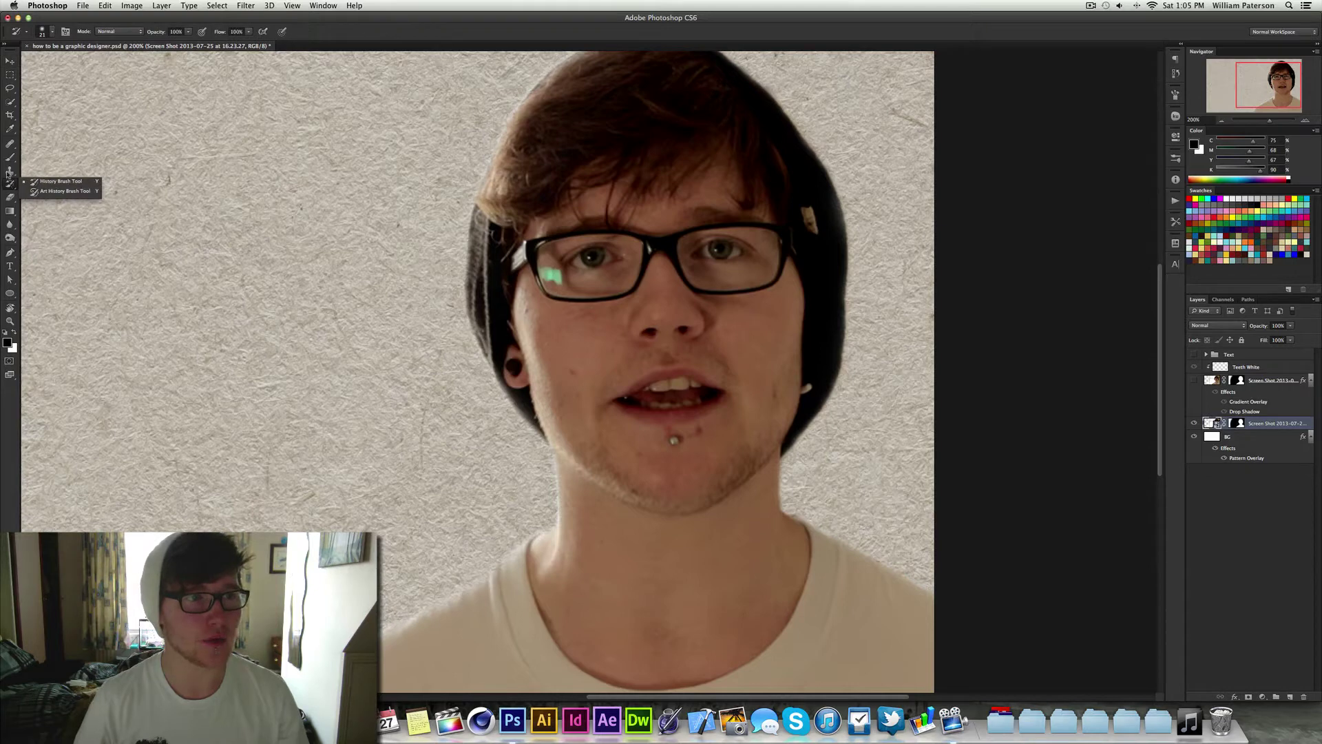
left_click(10, 144)
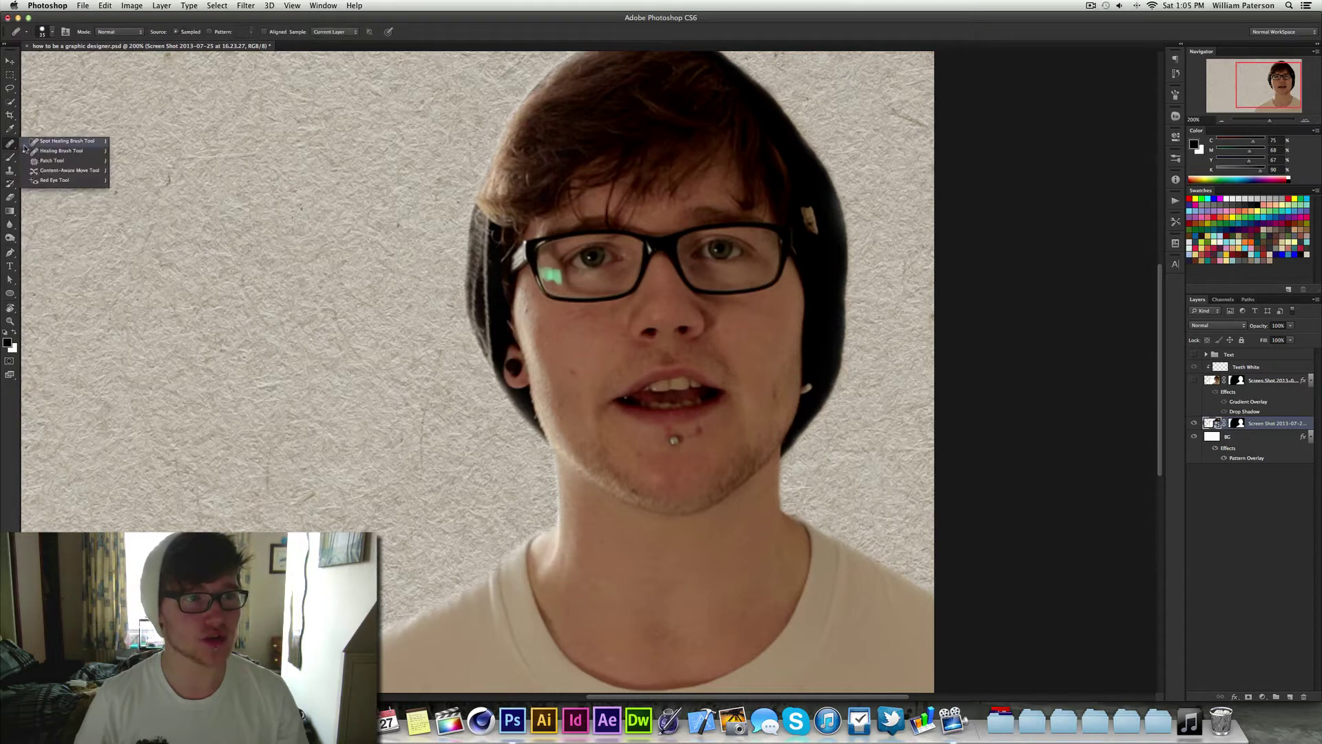
mouse_move(15, 146)
left_mouse_down()
mouse_move(62, 141)
mouse_move(42, 154)
mouse_move(55, 166)
left_mouse_up()
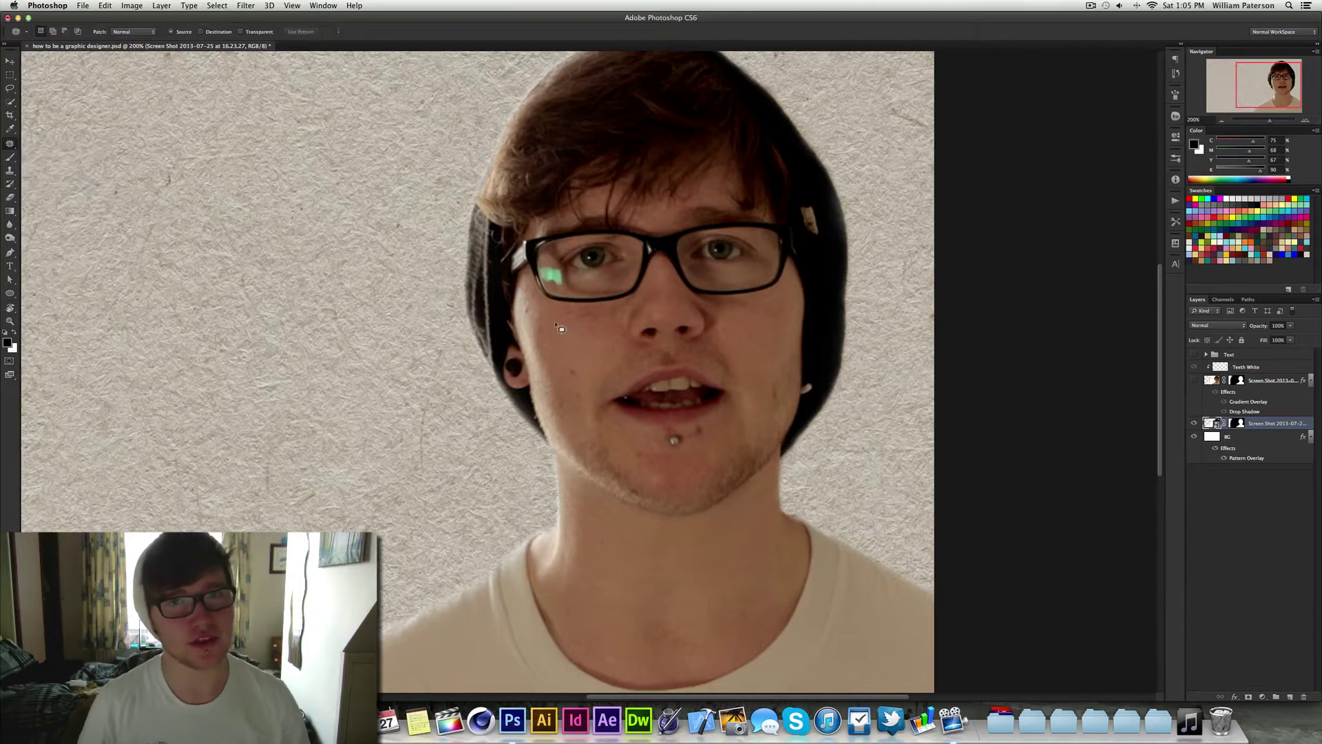
- Zoom in, rasterize the portrait smart object, and patch the cheek blemish with skin above
key("super+equal")
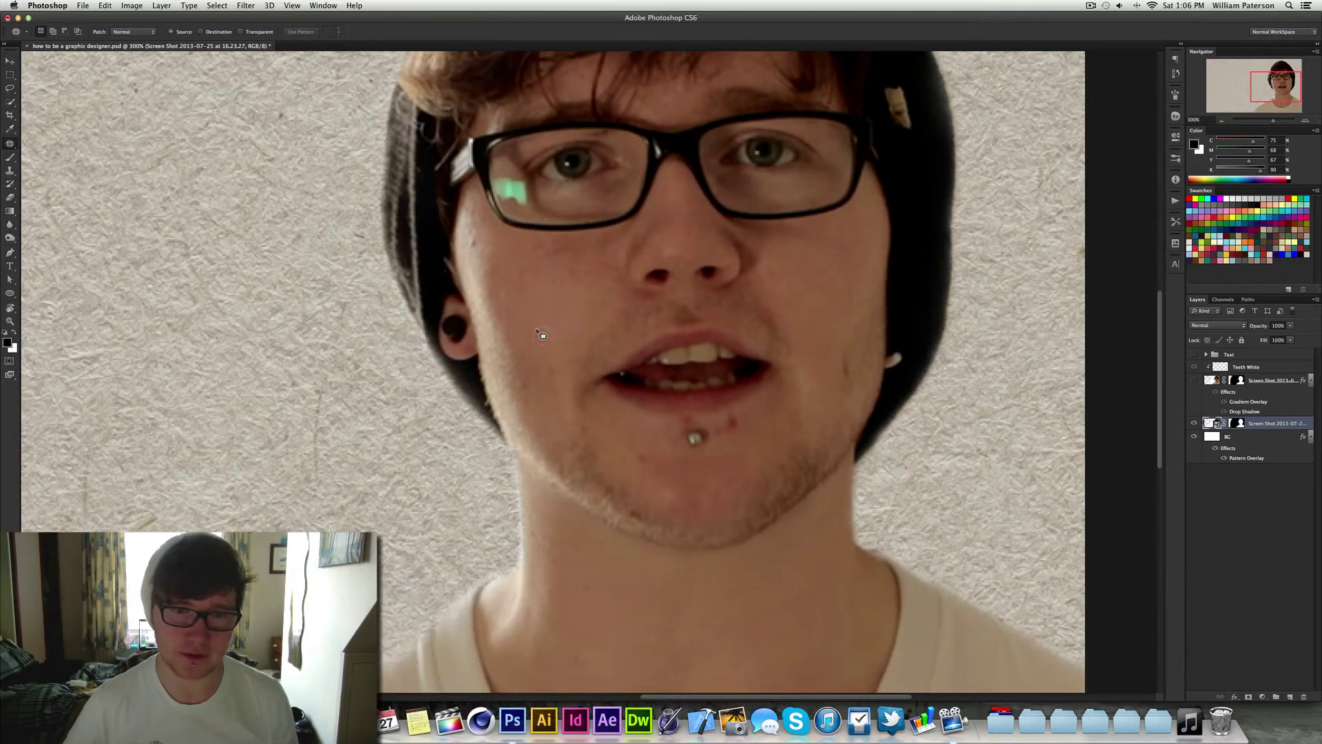
left_click(542, 338)
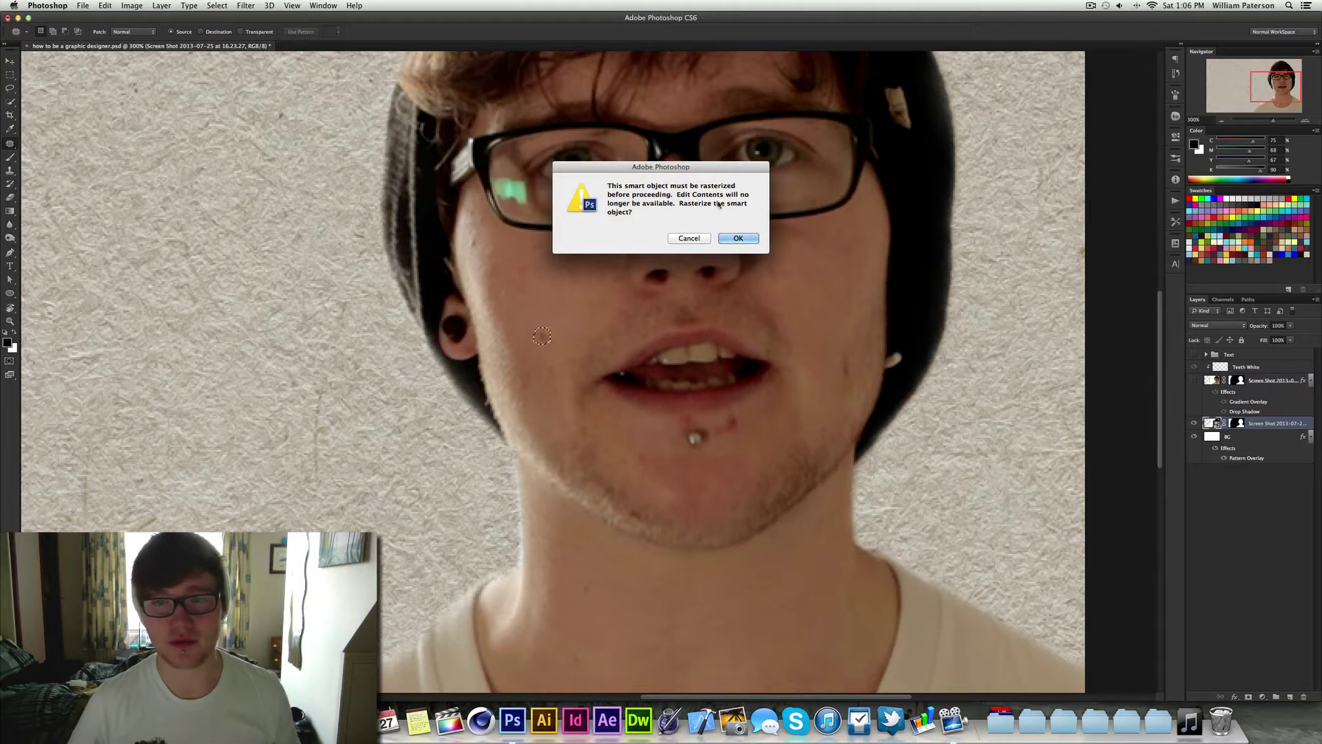
left_click(733, 238)
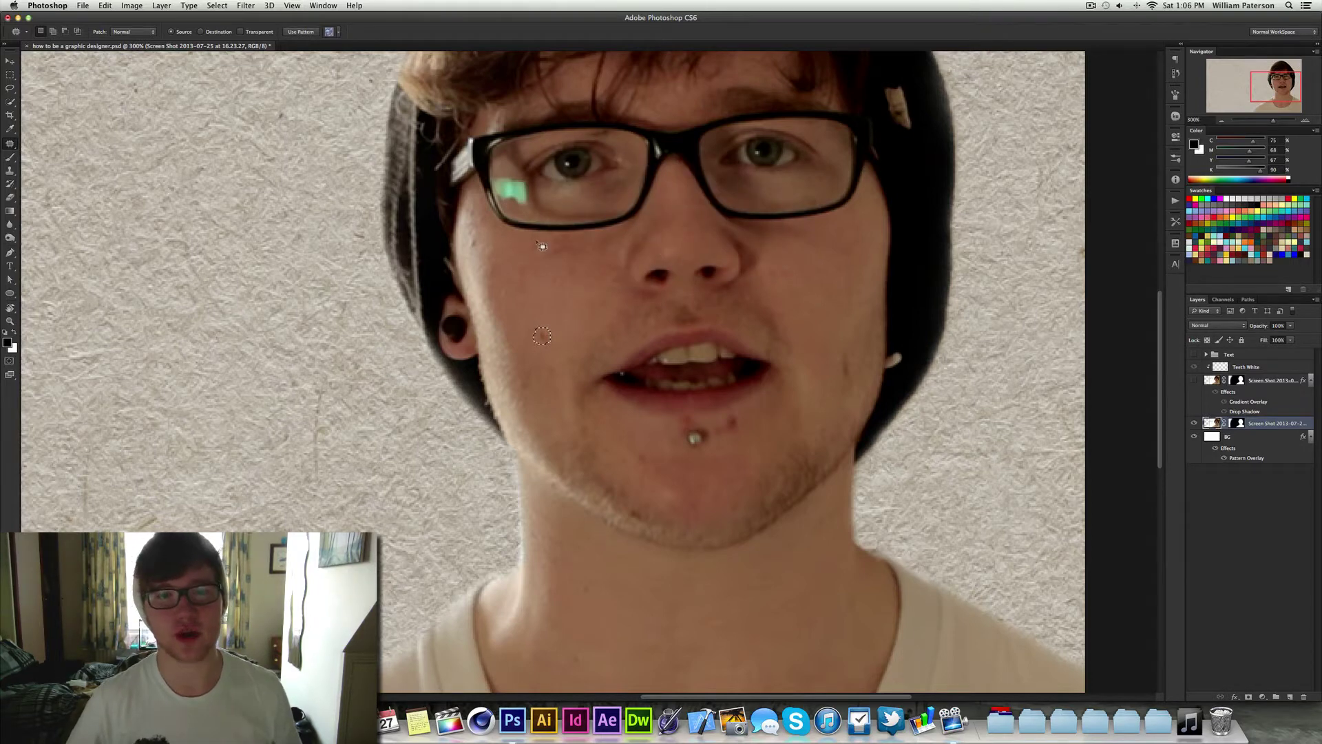
left_click_drag(549, 342, 553, 314)
- Patch blemishes beside the chin piercing and on both sides of the chin, deselecting after each
key("super+d")
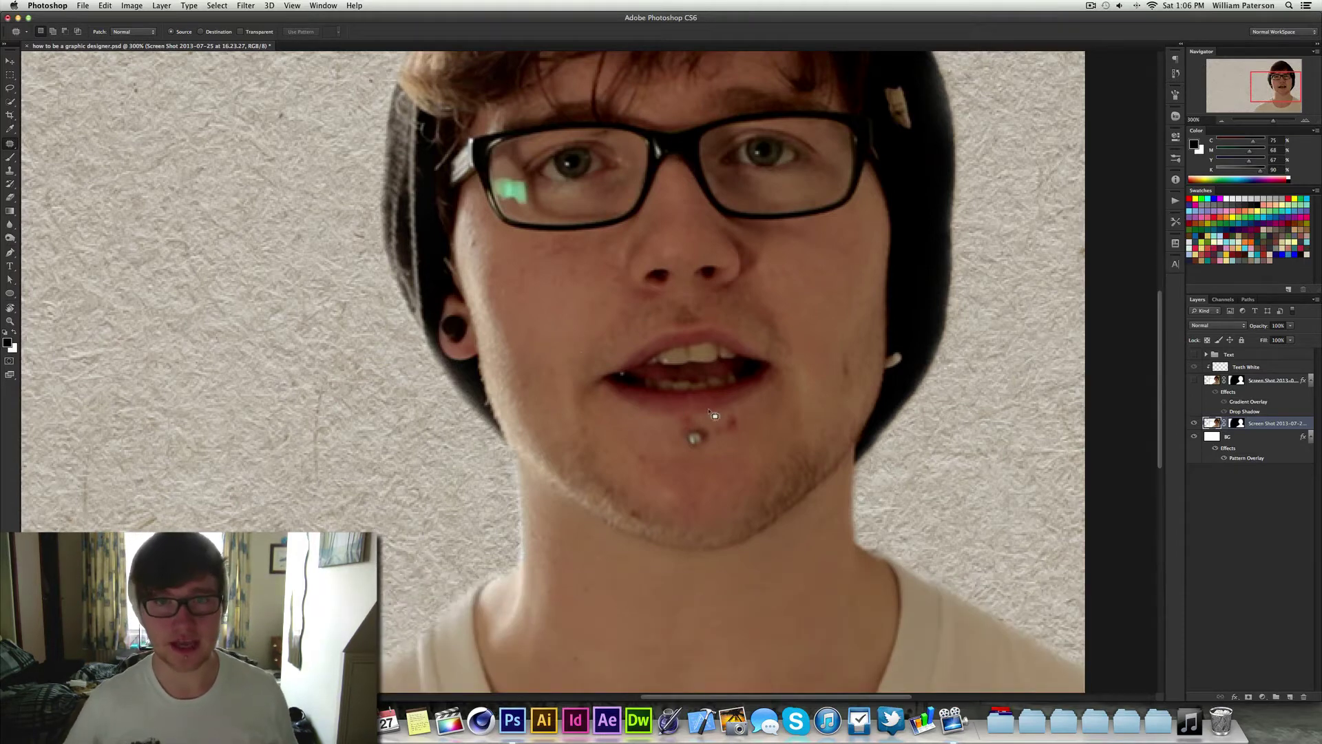
mouse_move(739, 417)
left_mouse_down()
mouse_move(718, 435)
mouse_move(742, 422)
mouse_move(722, 413)
mouse_move(713, 441)
mouse_move(726, 460)
left_mouse_up()
key("super+d")
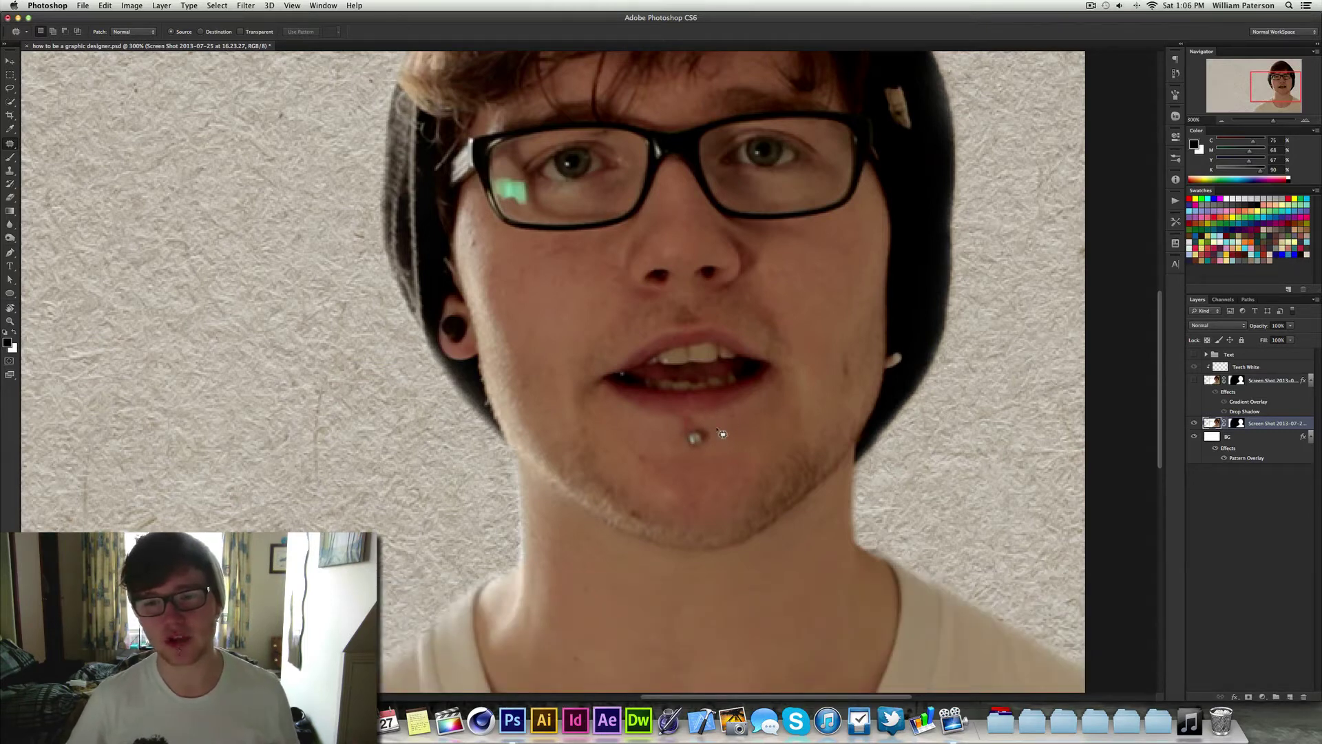
mouse_move(677, 436)
left_mouse_down()
mouse_move(704, 424)
mouse_move(682, 414)
mouse_move(642, 430)
left_mouse_up()
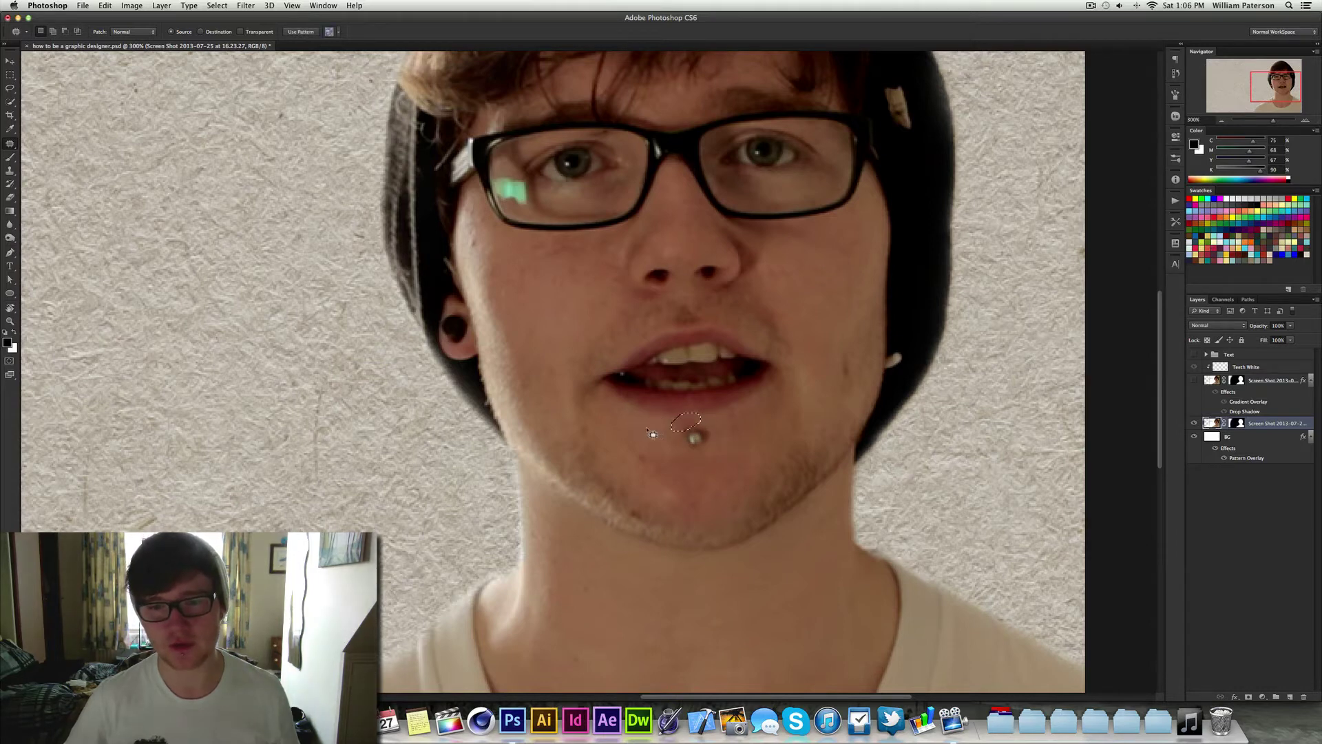
key("super+d")
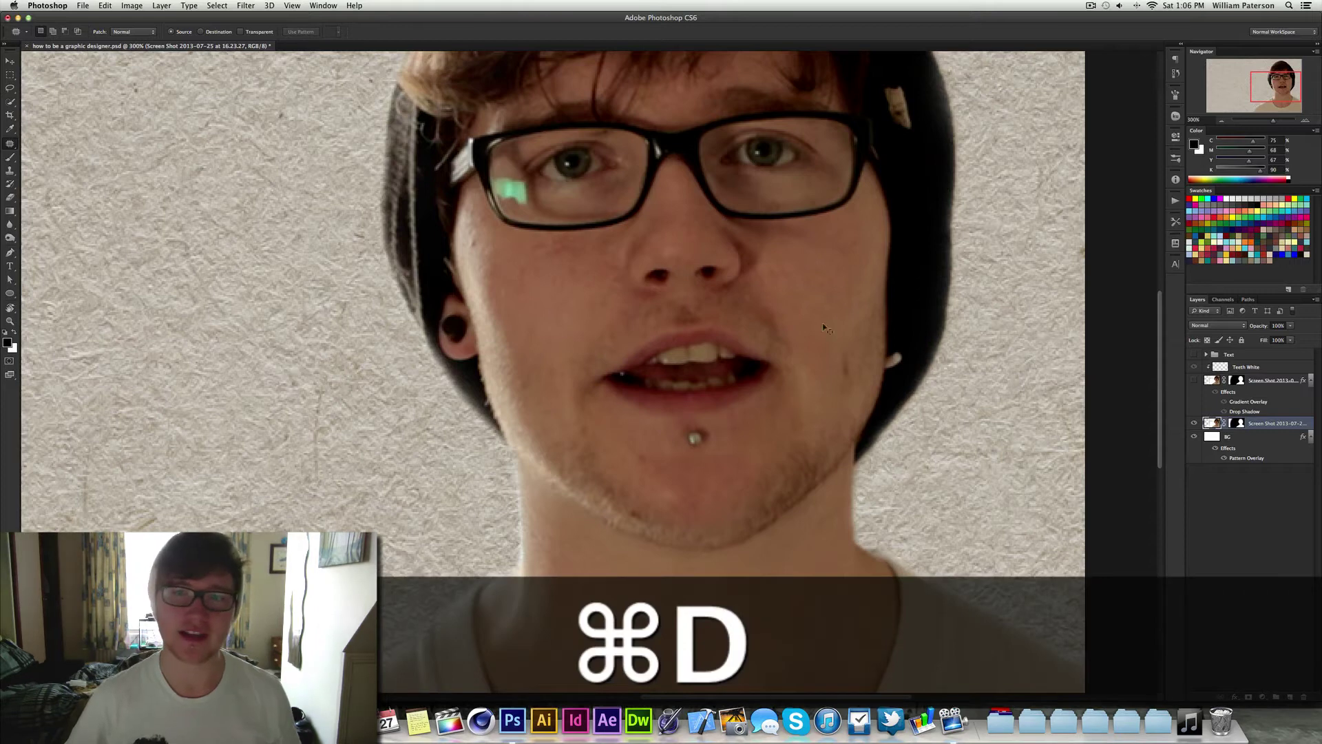
key("super")
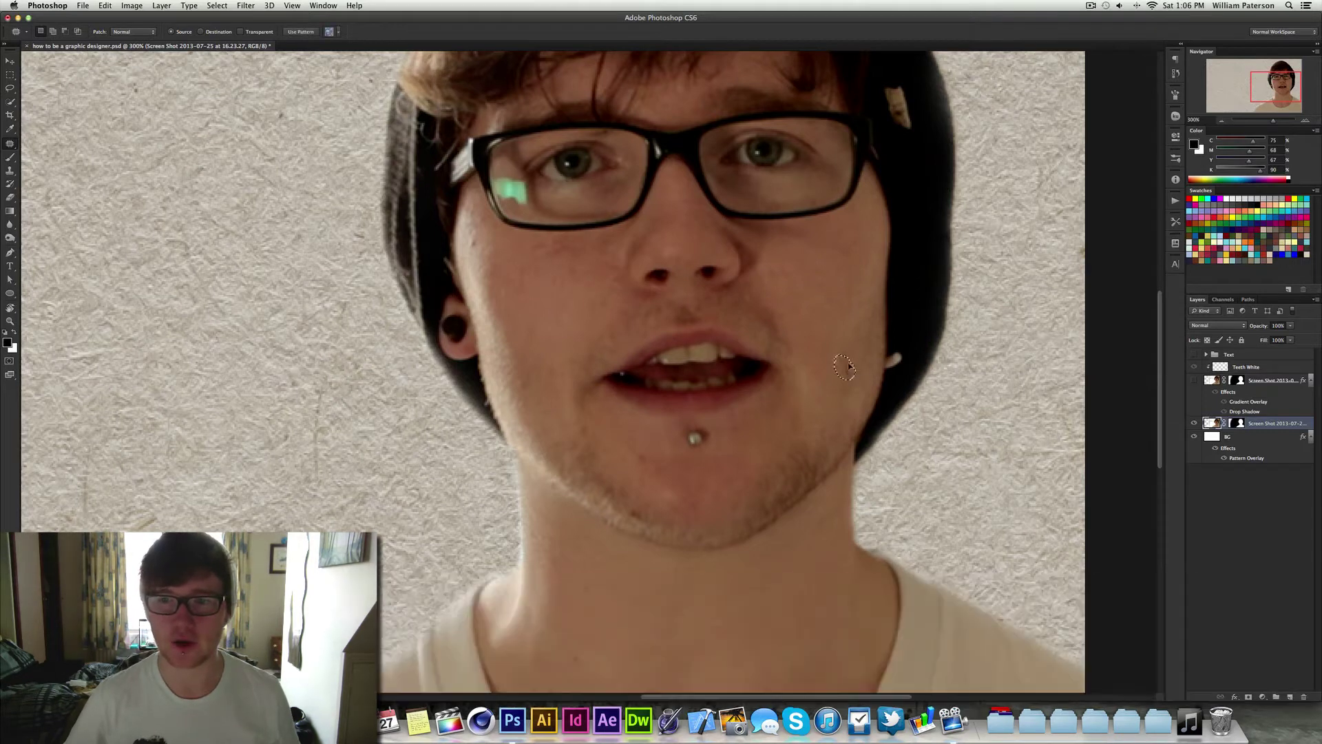
key("super+d")
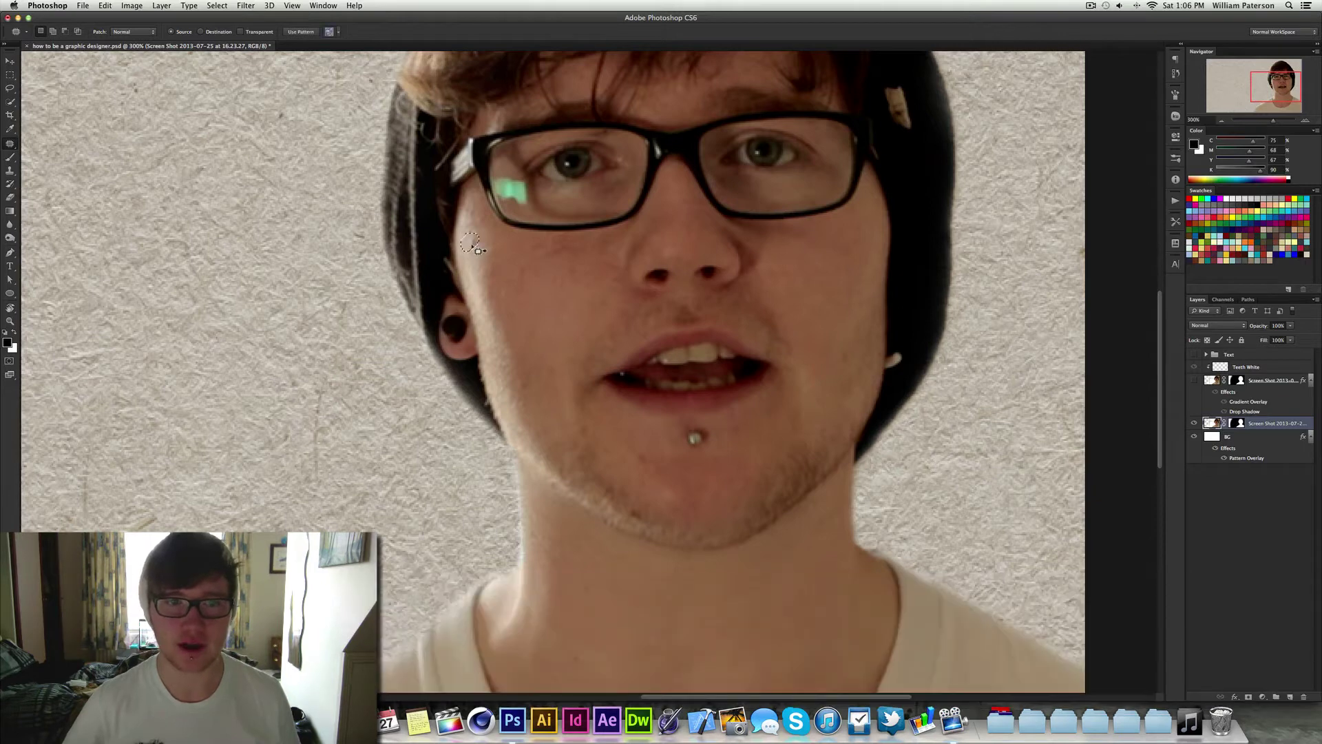
key("super+d")
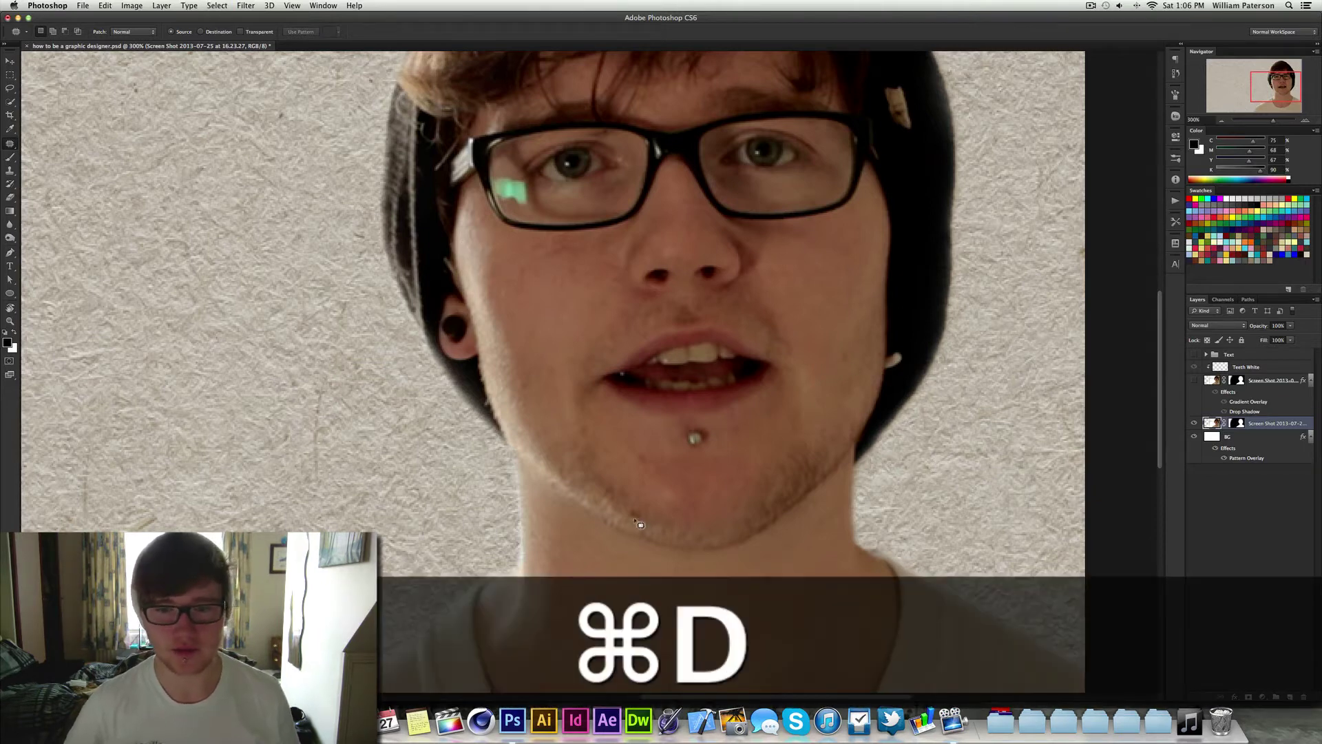
- Patch a small chin spot, then patch over the chin piercing
left_click_drag(641, 522, 639, 517)
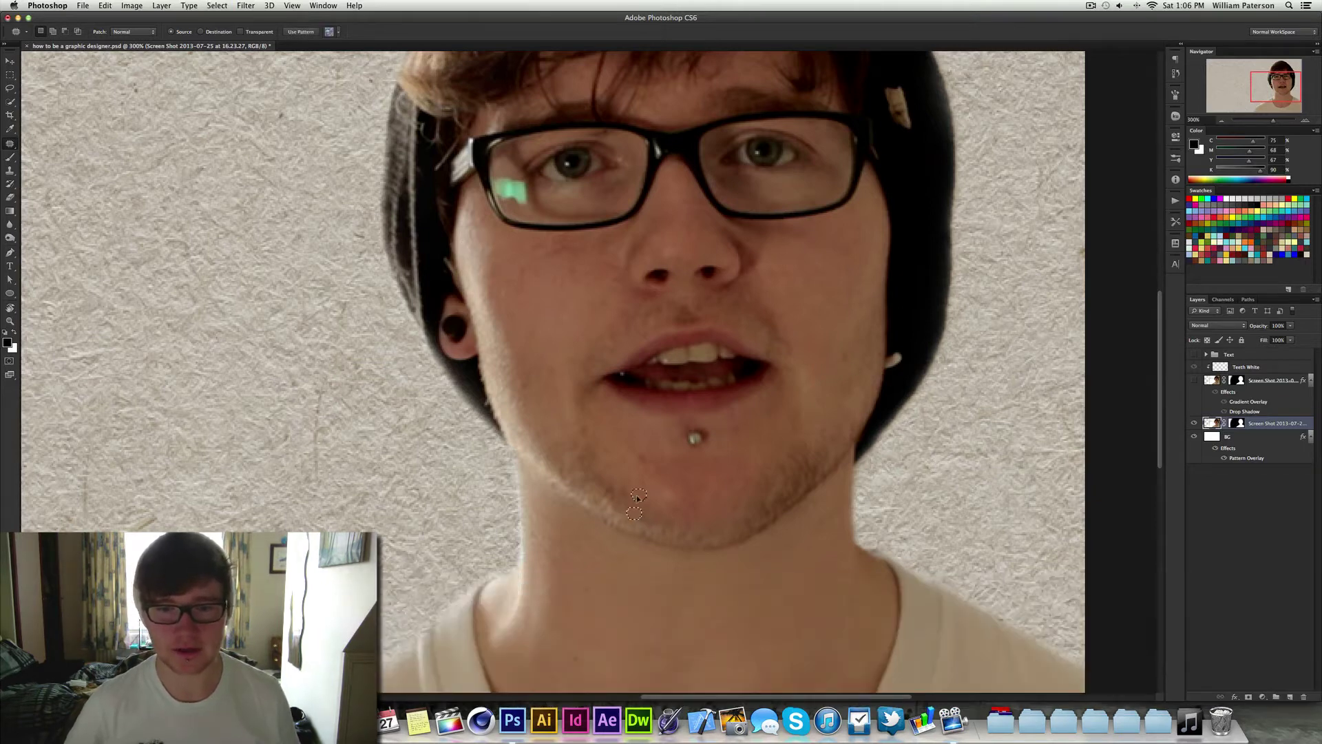
key("super+d")
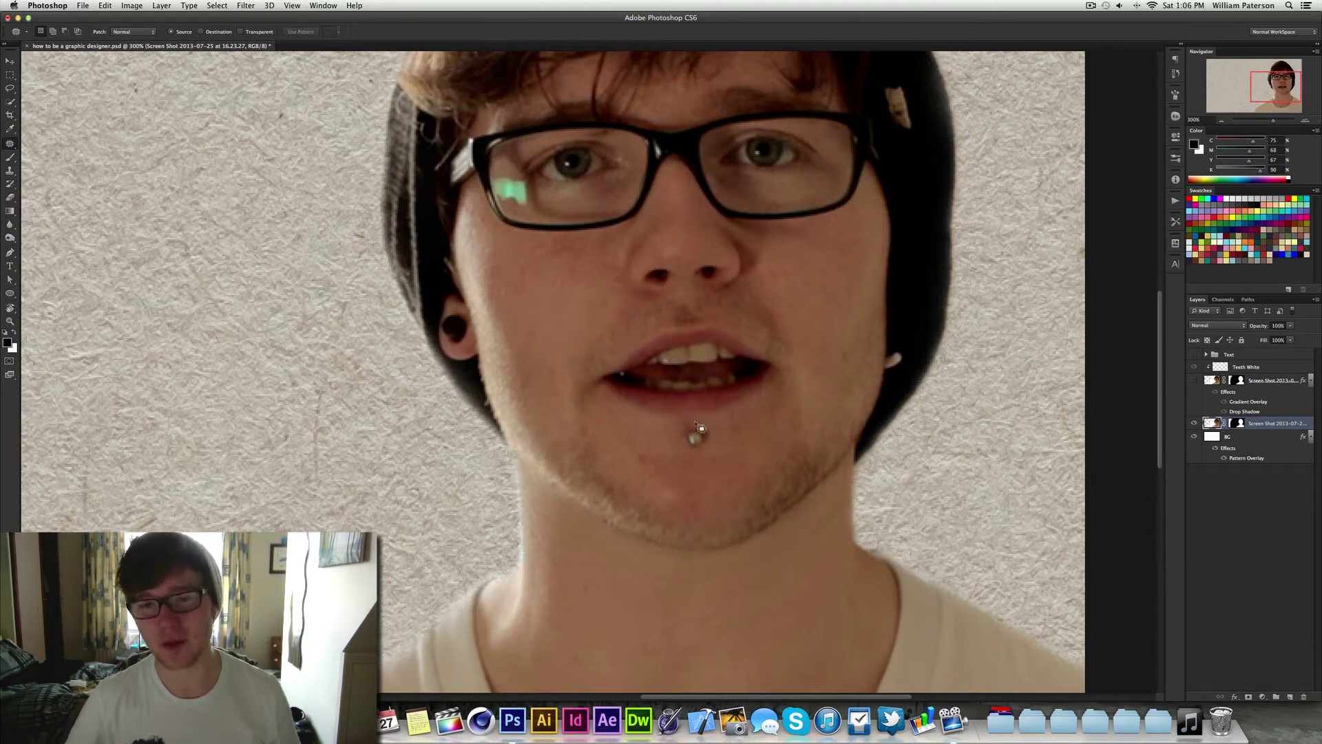
mouse_move(695, 428)
left_mouse_down()
mouse_move(682, 439)
mouse_move(696, 459)
mouse_move(713, 440)
mouse_move(692, 431)
mouse_move(698, 496)
left_mouse_up()
key("super+d")
- Undo the piercing patch, redo it over clean skin, and view the image at 100%
key("super+z")
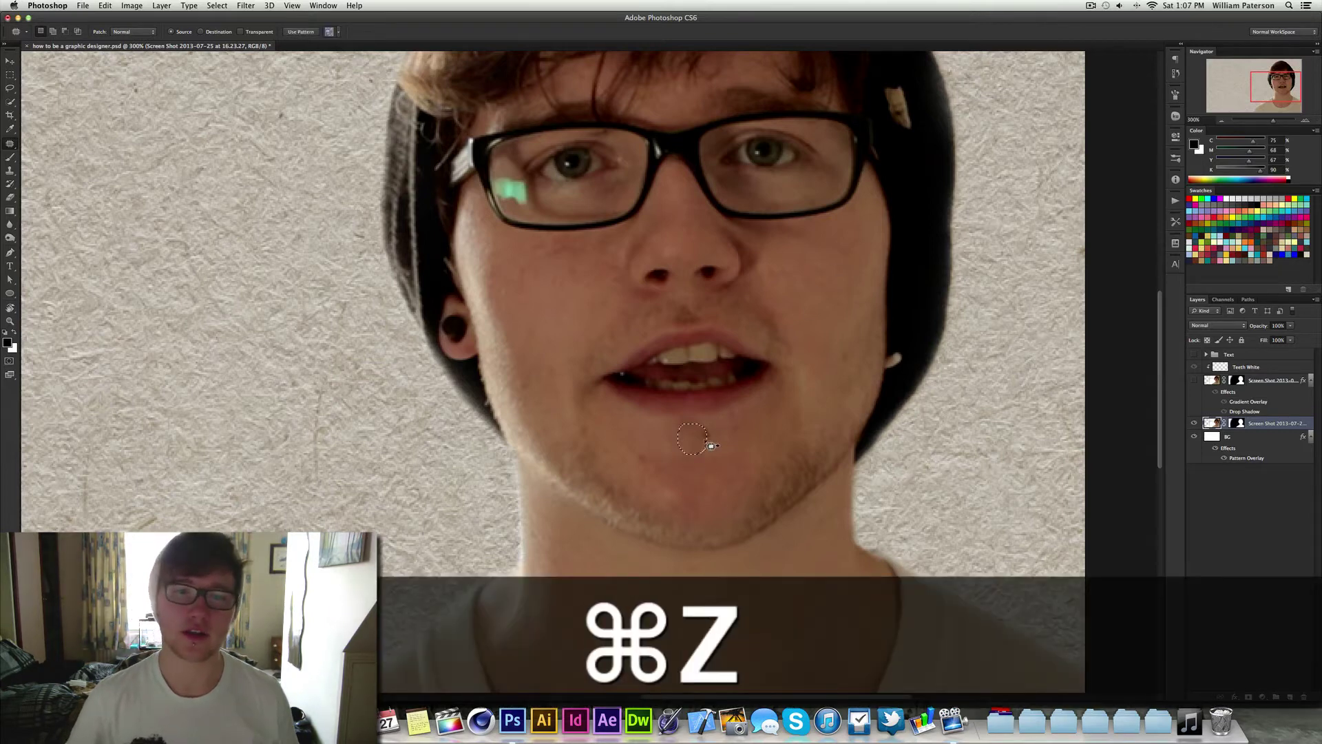
key("super+alt+z")
key("super+d")
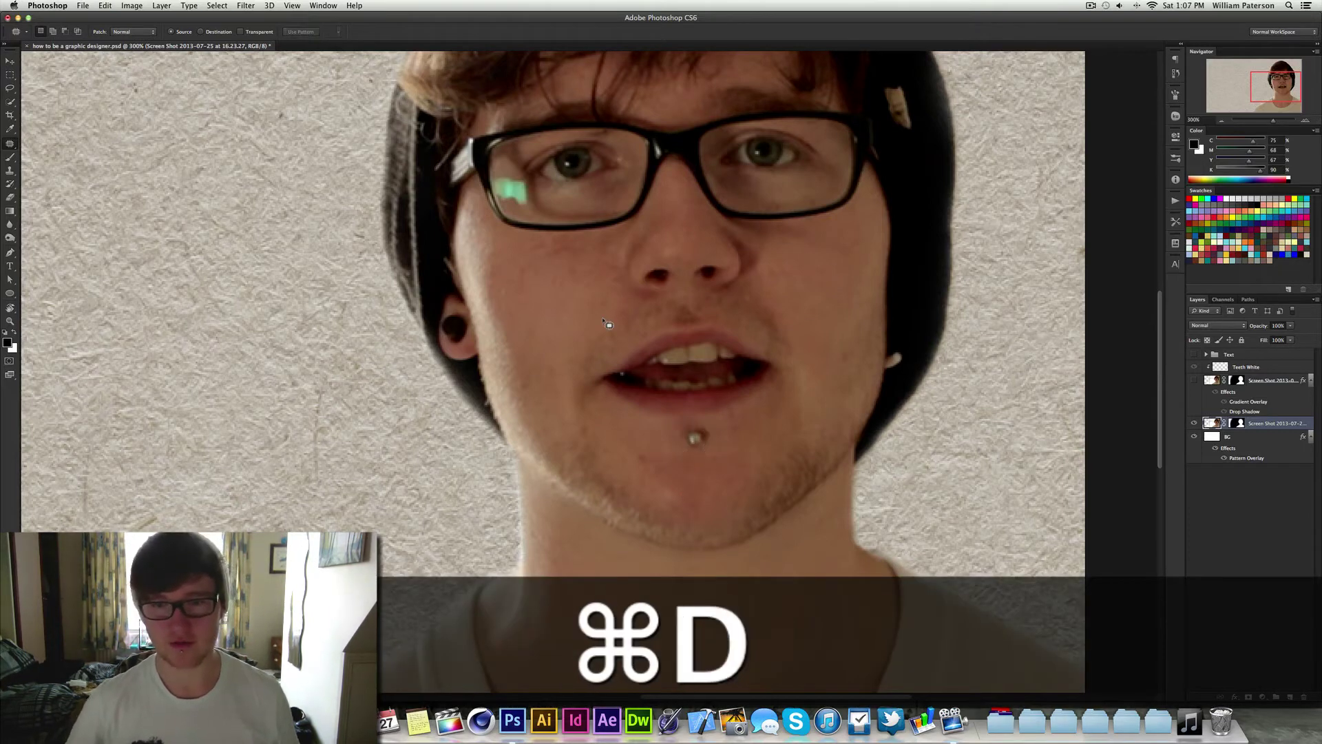
mouse_move(695, 423)
left_mouse_down()
mouse_move(706, 447)
mouse_move(714, 430)
mouse_move(704, 425)
mouse_move(688, 452)
mouse_move(713, 436)
mouse_move(694, 422)
mouse_move(680, 433)
mouse_move(702, 499)
left_mouse_up()
key("super+d")
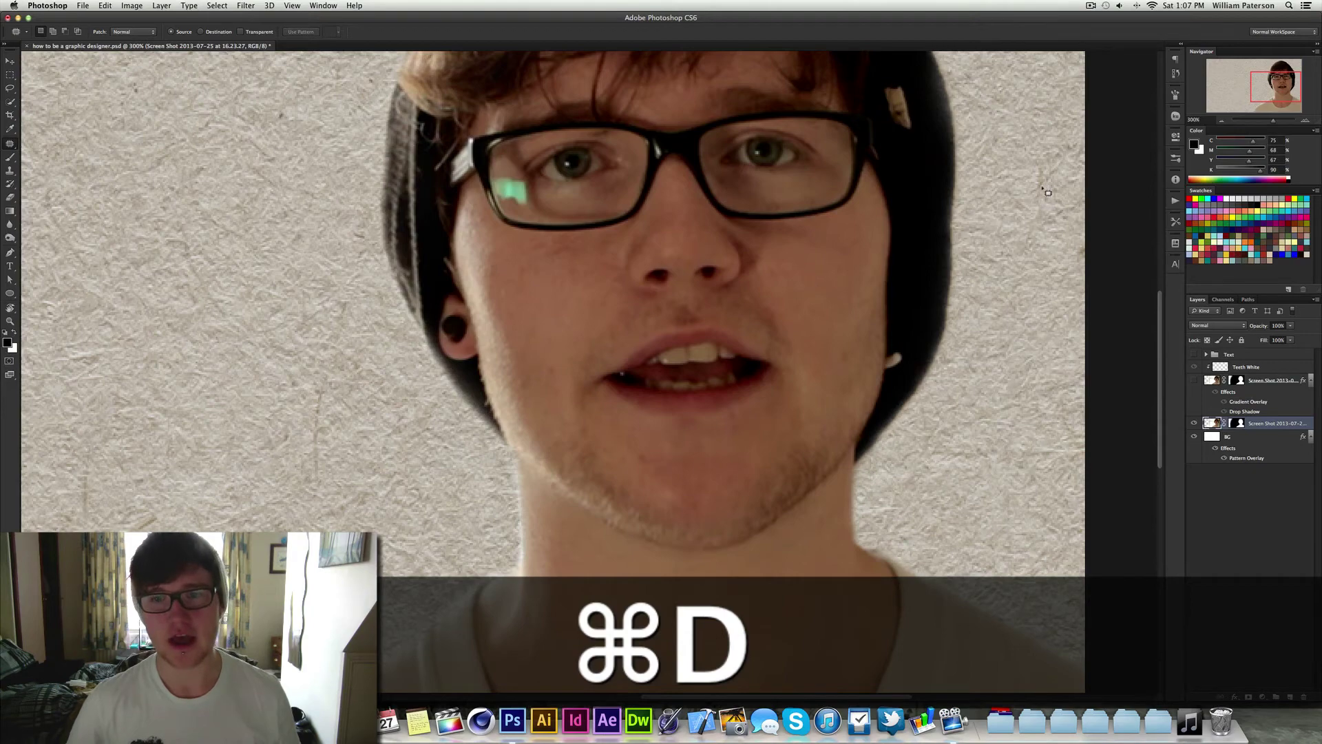
key("super+1")
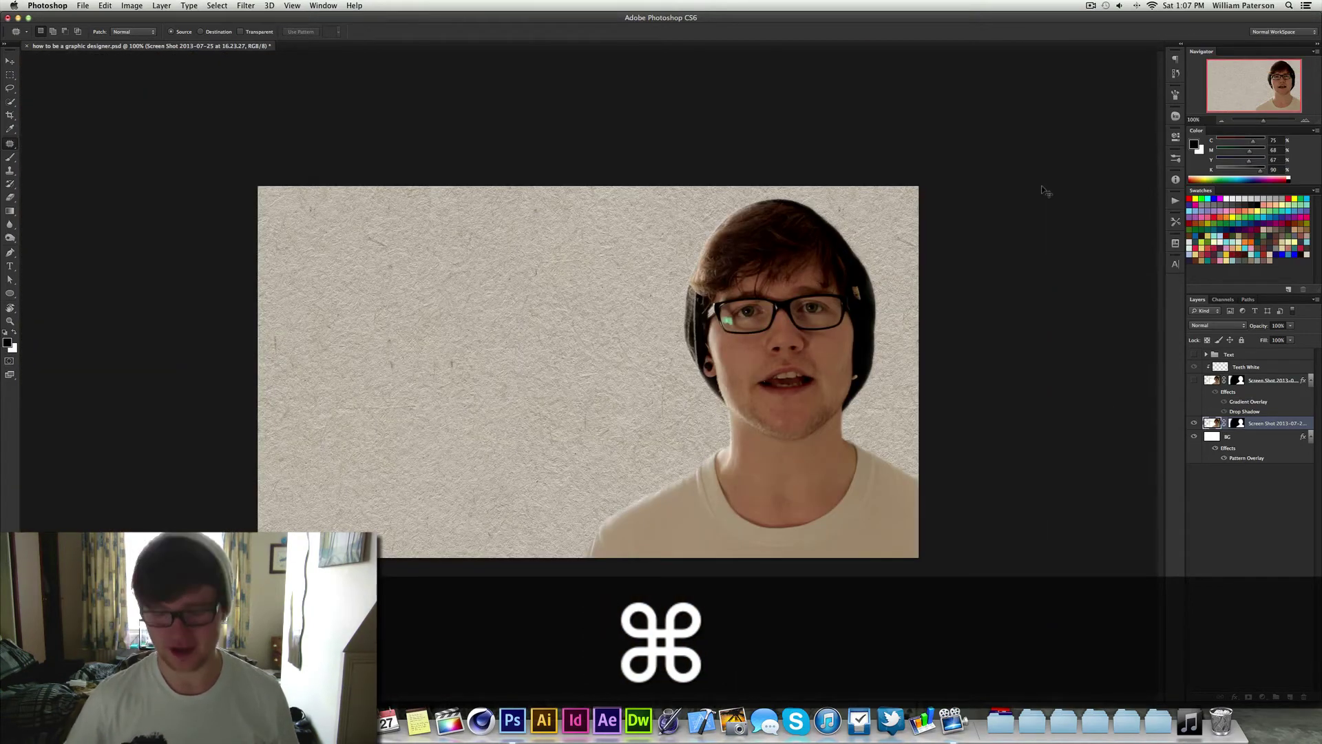
- Zoom in on the chin and step back the patch so the piercing returns
key("super+equal")
scroll(333, 520, "right", 5)
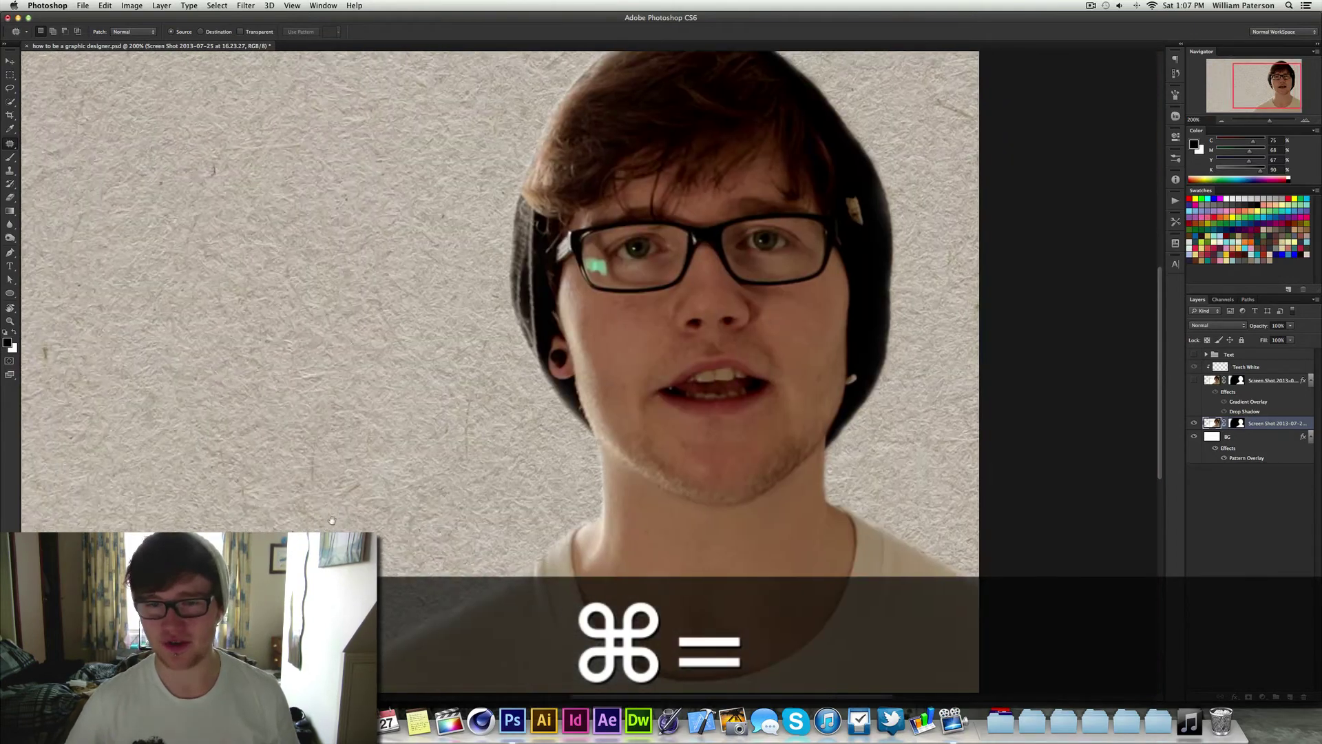
scroll(310, 506, "right", 3)
key("super+equal")
key("super+alt+z")
key("super+alt+z")
key("super+d")
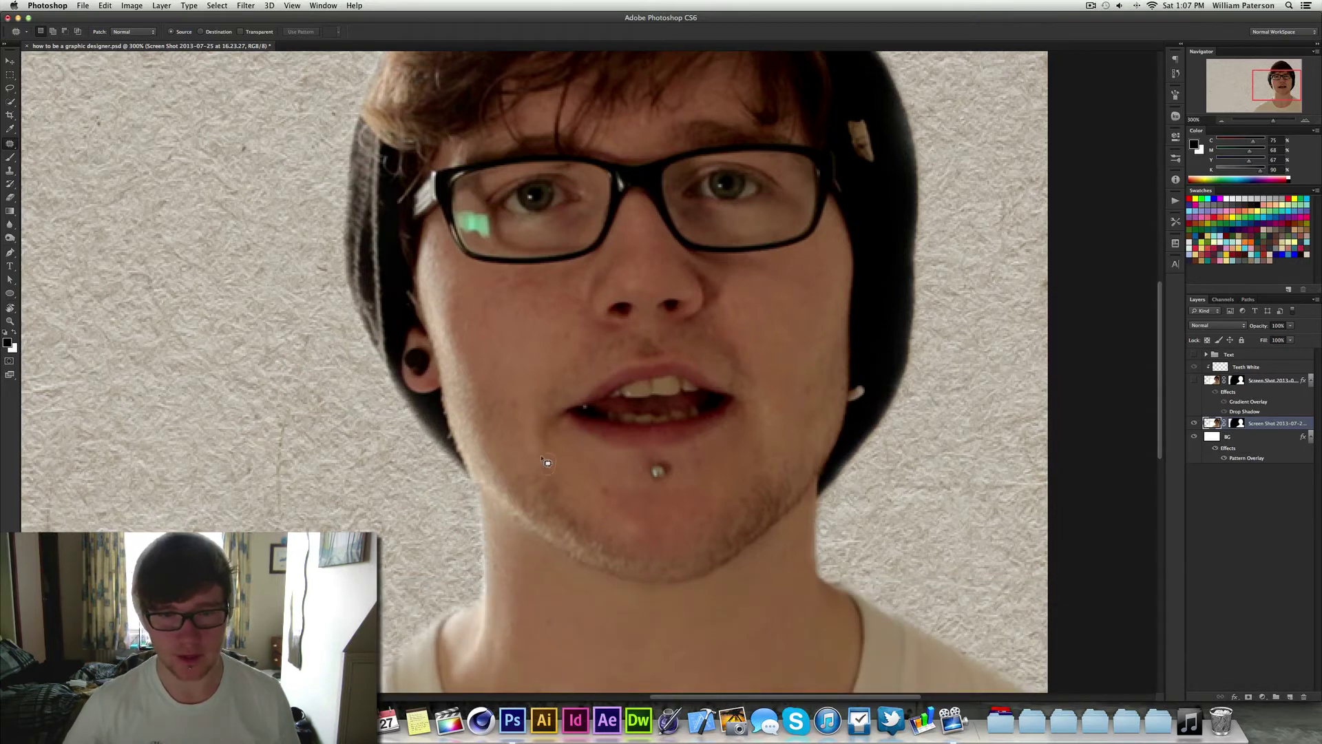
- Patch a small chin blemish using skin from below
key("super+d")
left_click_drag(619, 488, 617, 516)
key("super+d")
- Patch a blemish near the left mouth corner and another near the chin
mouse_move(511, 393)
left_mouse_down()
mouse_move(522, 412)
mouse_move(537, 357)
left_mouse_up()
key("super+d")
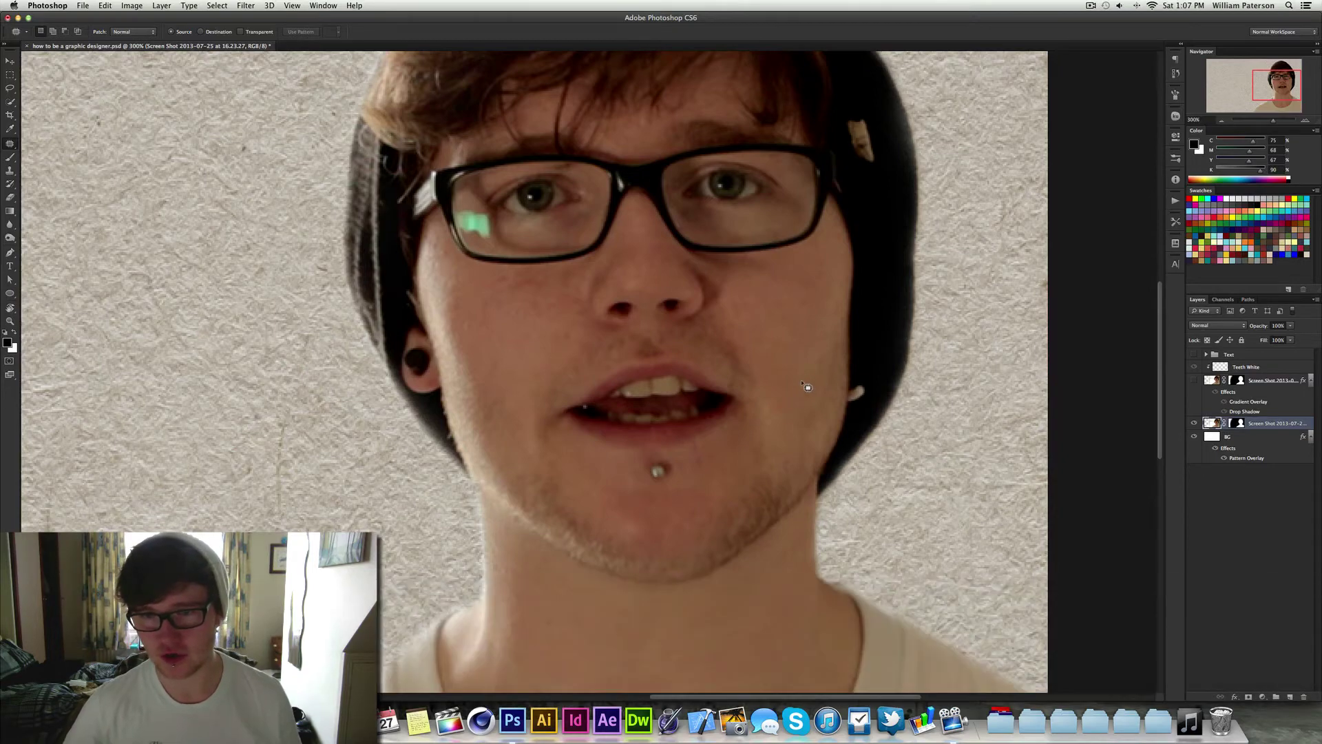
key("super+d")
left_click_drag(730, 438, 762, 260)
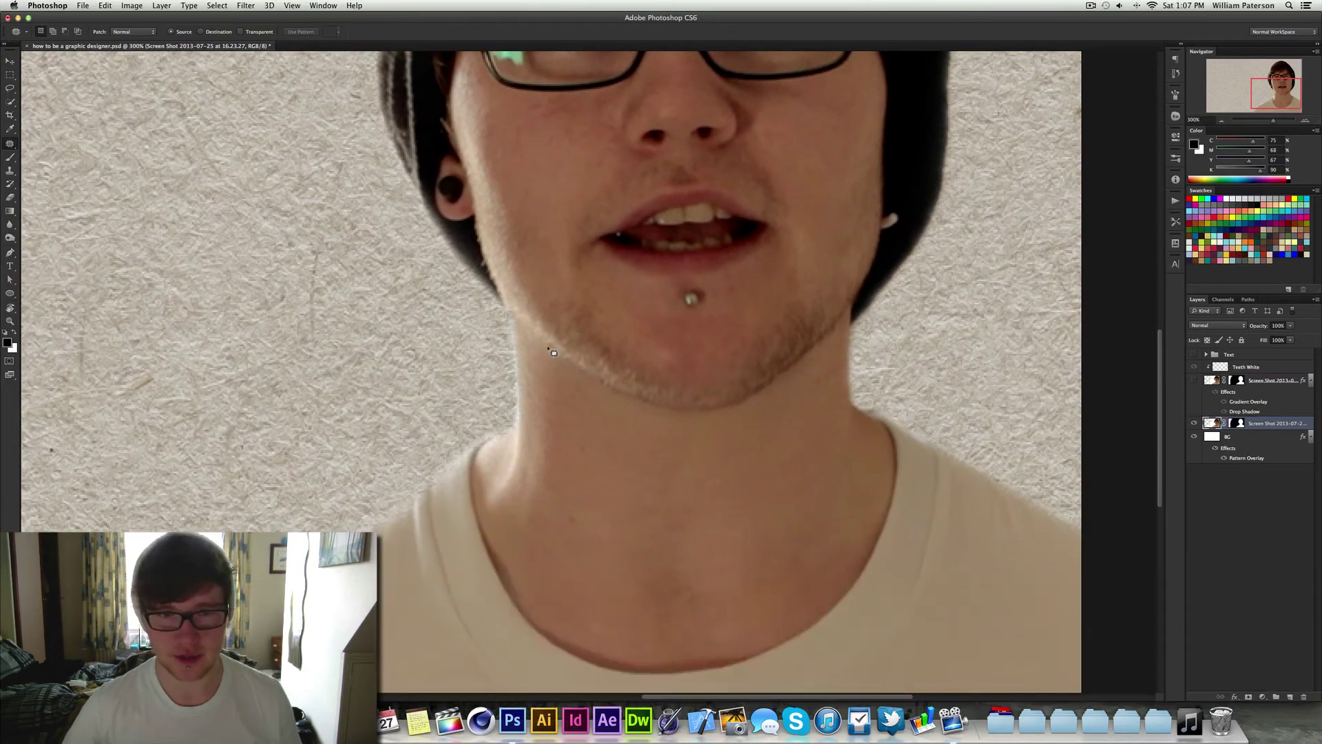
key("super+d")
- Patch two blemishes on the neck
left_click_drag(586, 465, 591, 452)
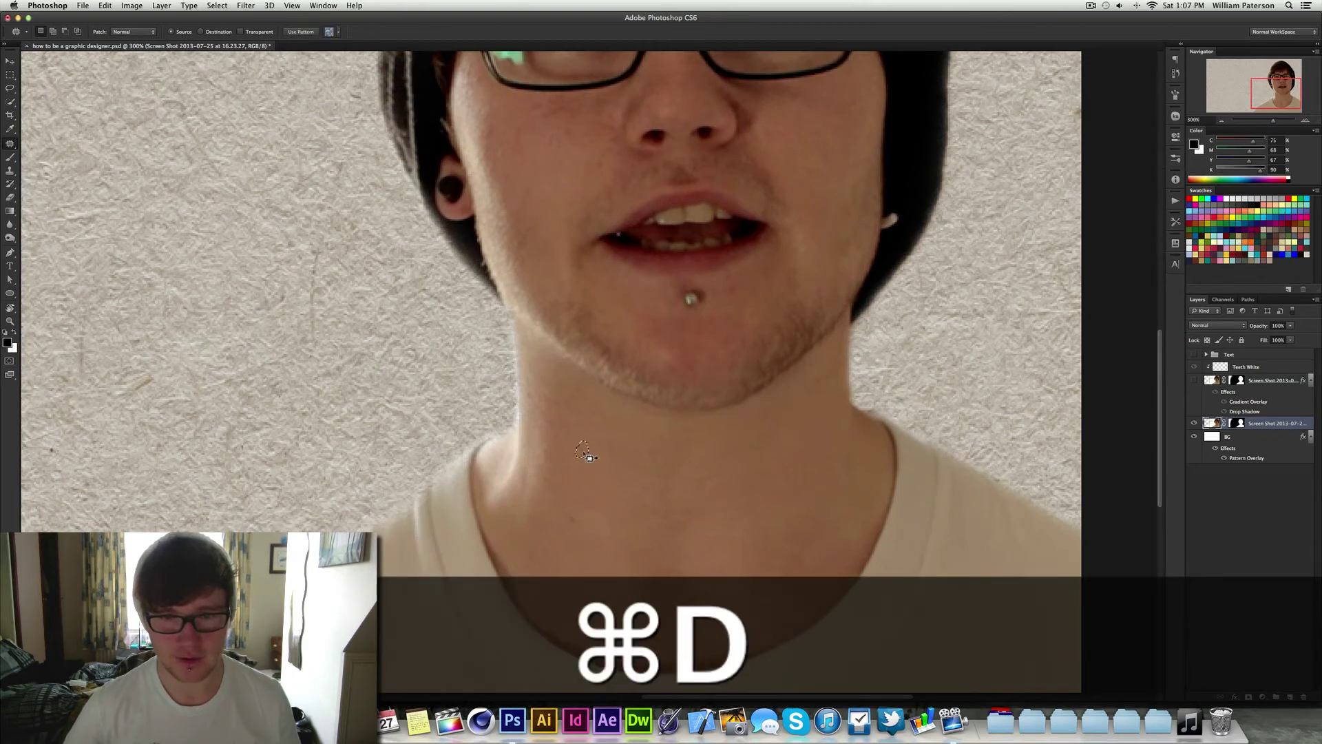
key("super+d")
left_click_drag(585, 520, 593, 505)
key("super+d")
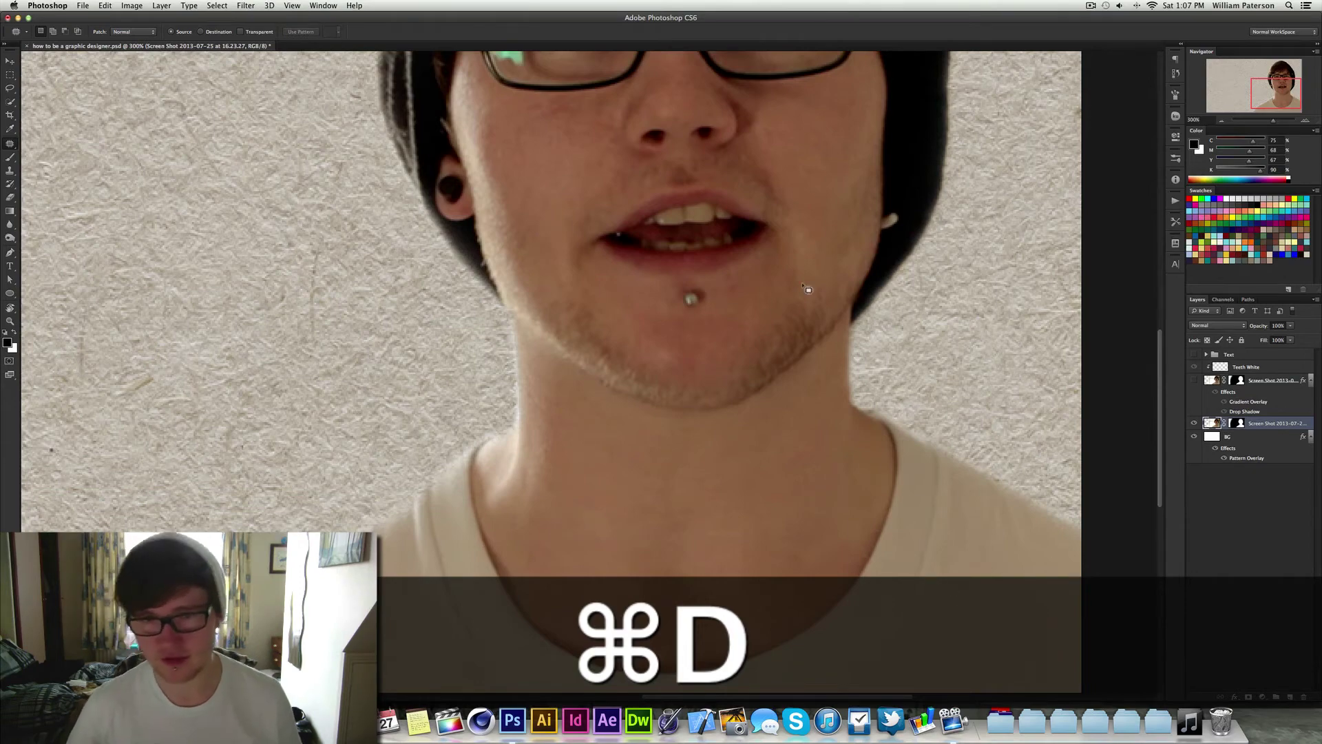
- Patch two more chin blemishes and a spot near the lips
left_click_drag(815, 375, 546, 652)
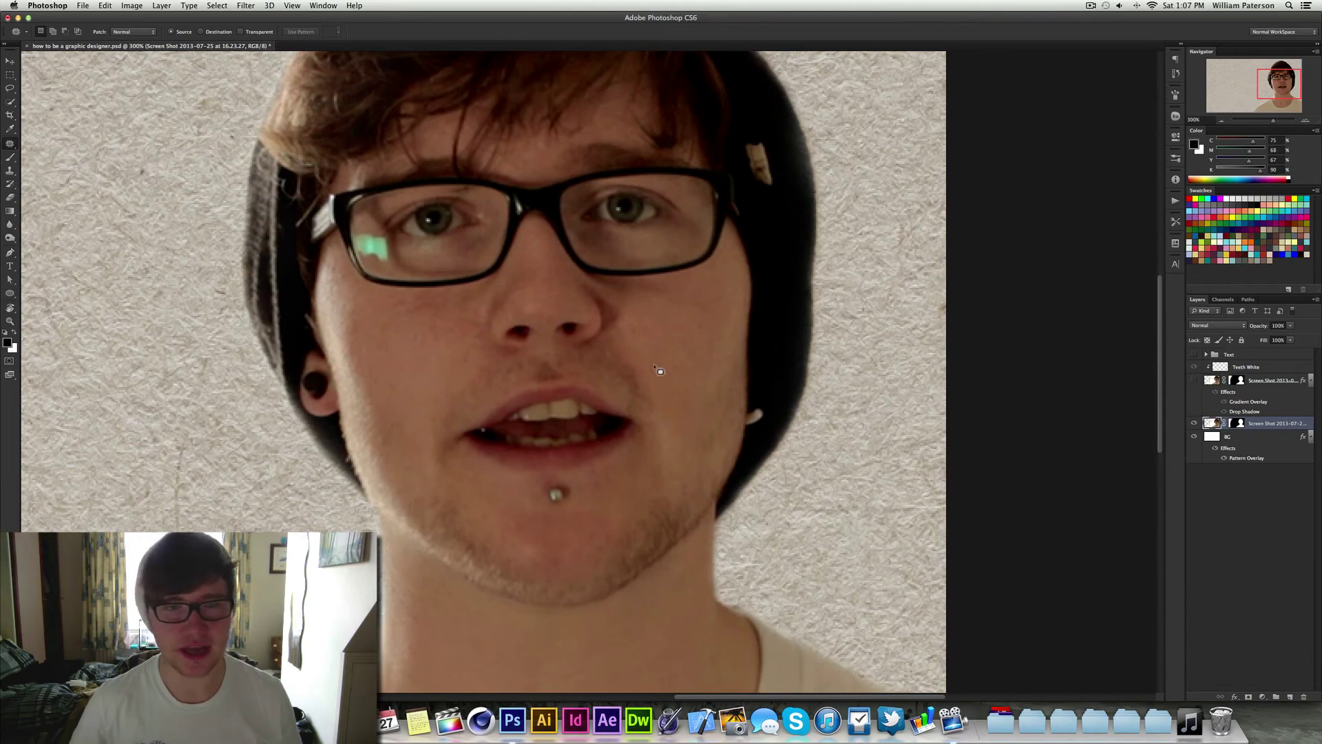
left_click_drag(468, 399, 456, 322)
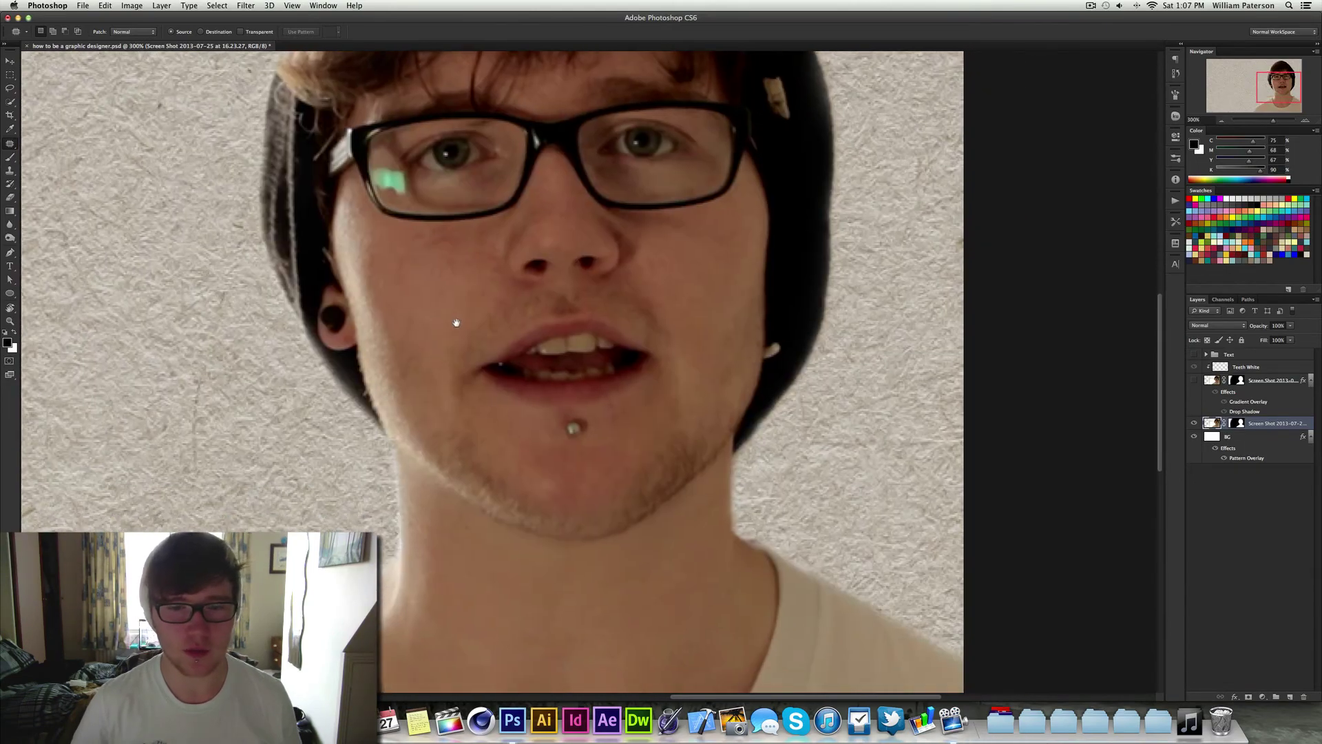
mouse_move(615, 465)
left_mouse_down()
mouse_move(603, 476)
mouse_move(613, 468)
left_mouse_up()
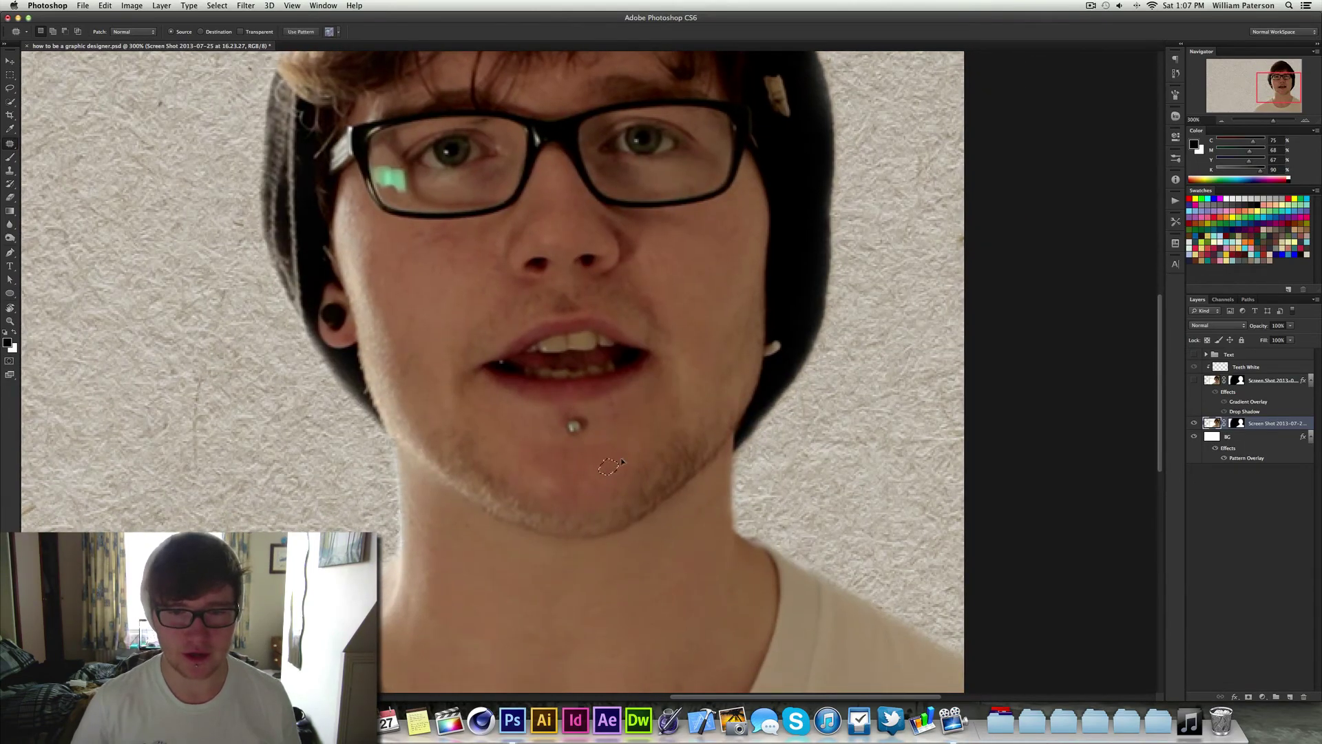
key("super+d")
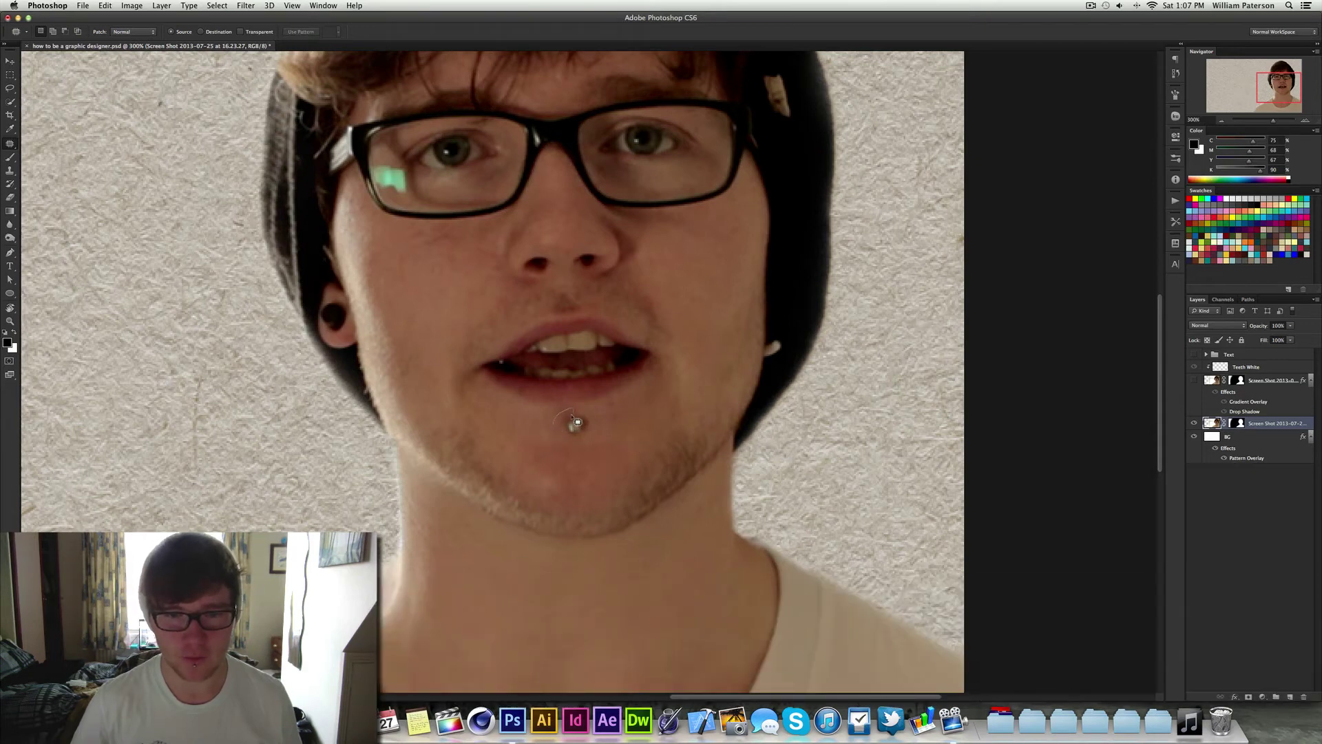
left_click_drag(562, 432, 566, 412)
key("super+d")
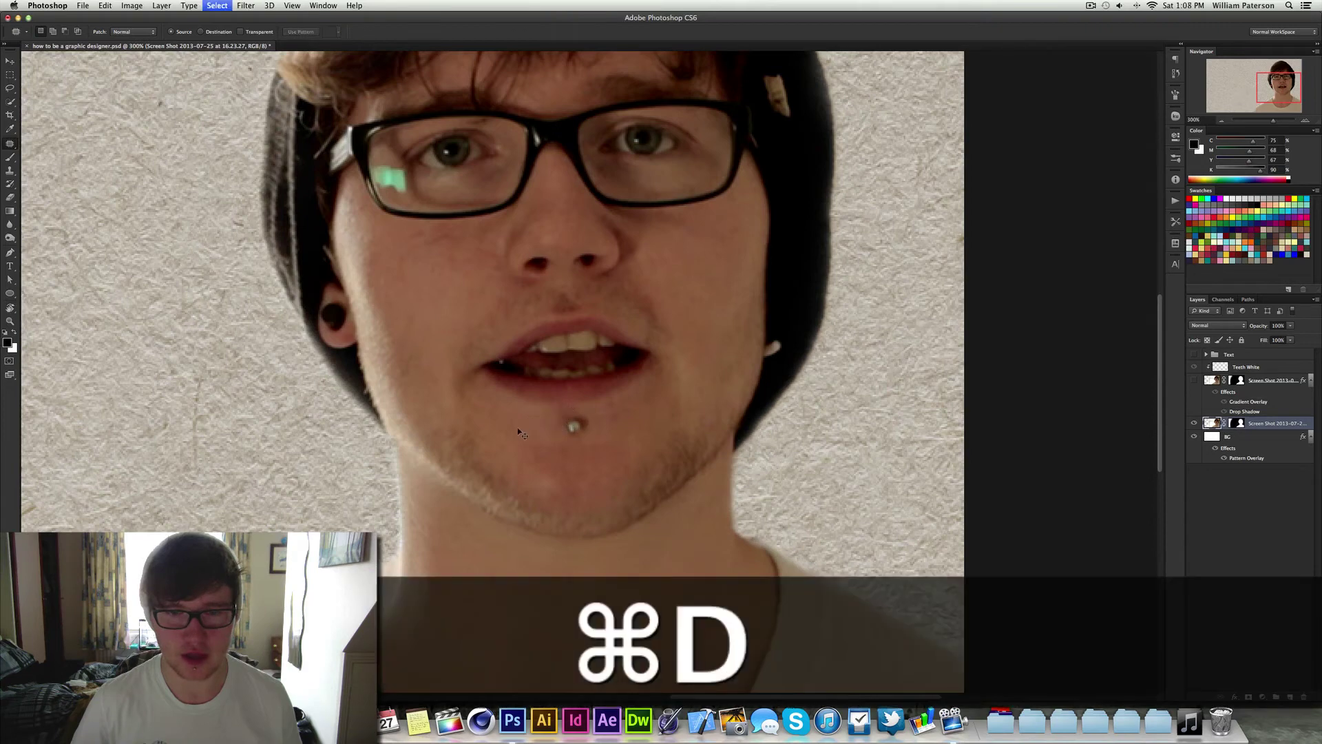
left_click_drag(615, 412, 612, 405)
key("super+d")
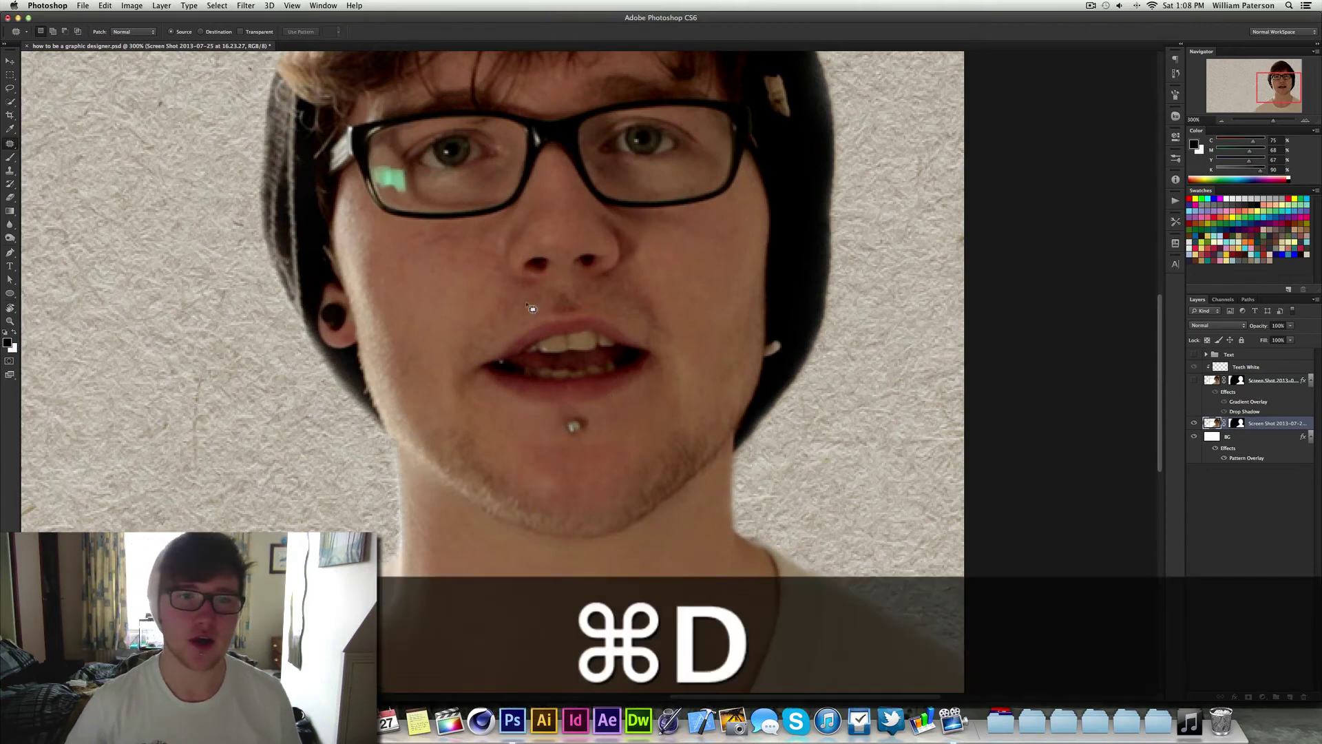
left_click_drag(480, 303, 521, 385)
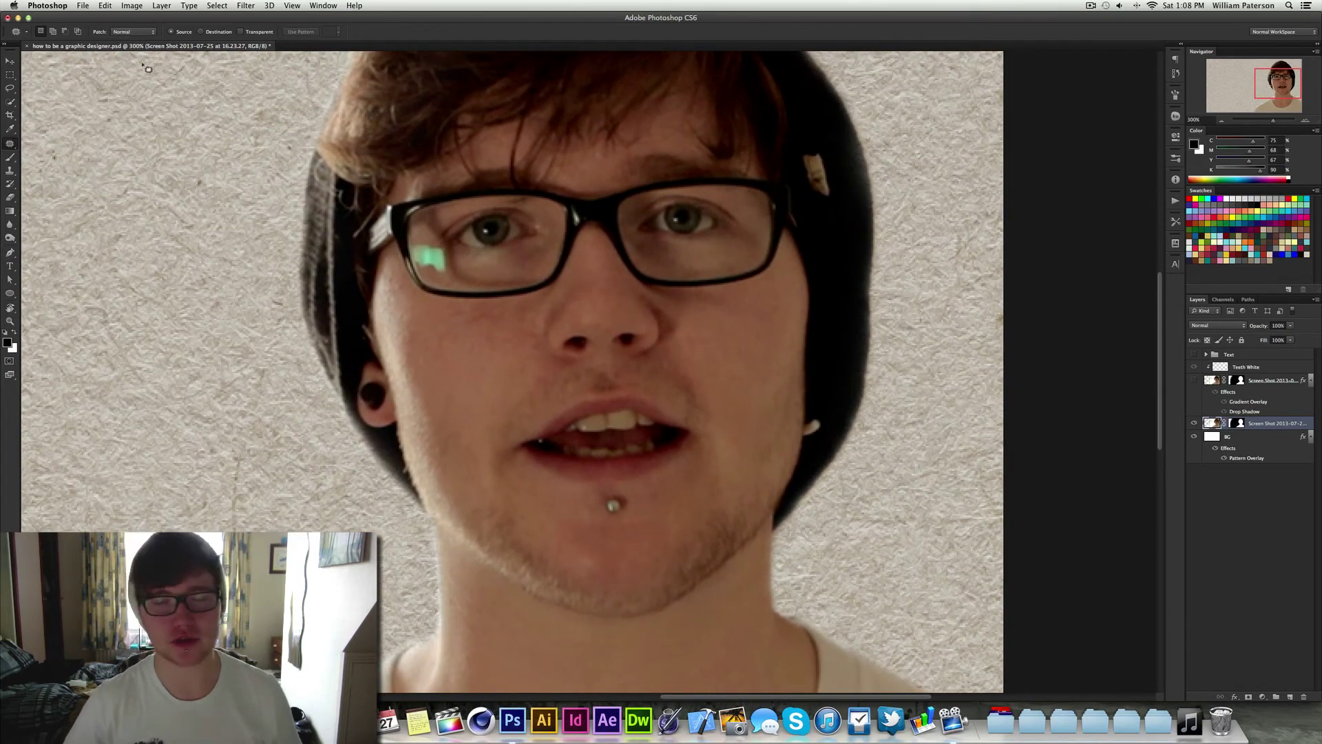
key("super")
- View at 100%, compare the top portrait layer on and off, and dismiss the Layer Style dialog
key("super+1")
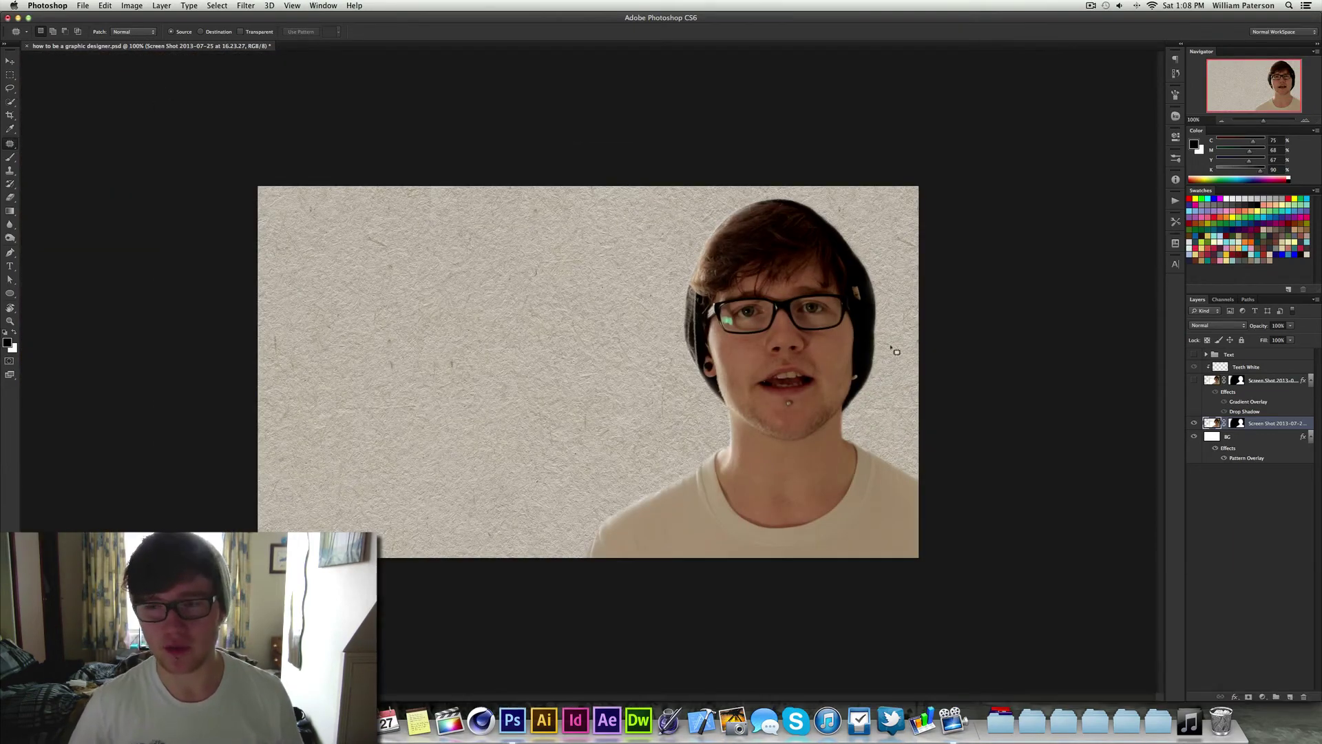
left_click(1193, 381, "super")
left_click(1194, 380, "super")
key("super+b")
left_click_drag(870, 148, 326, 161)
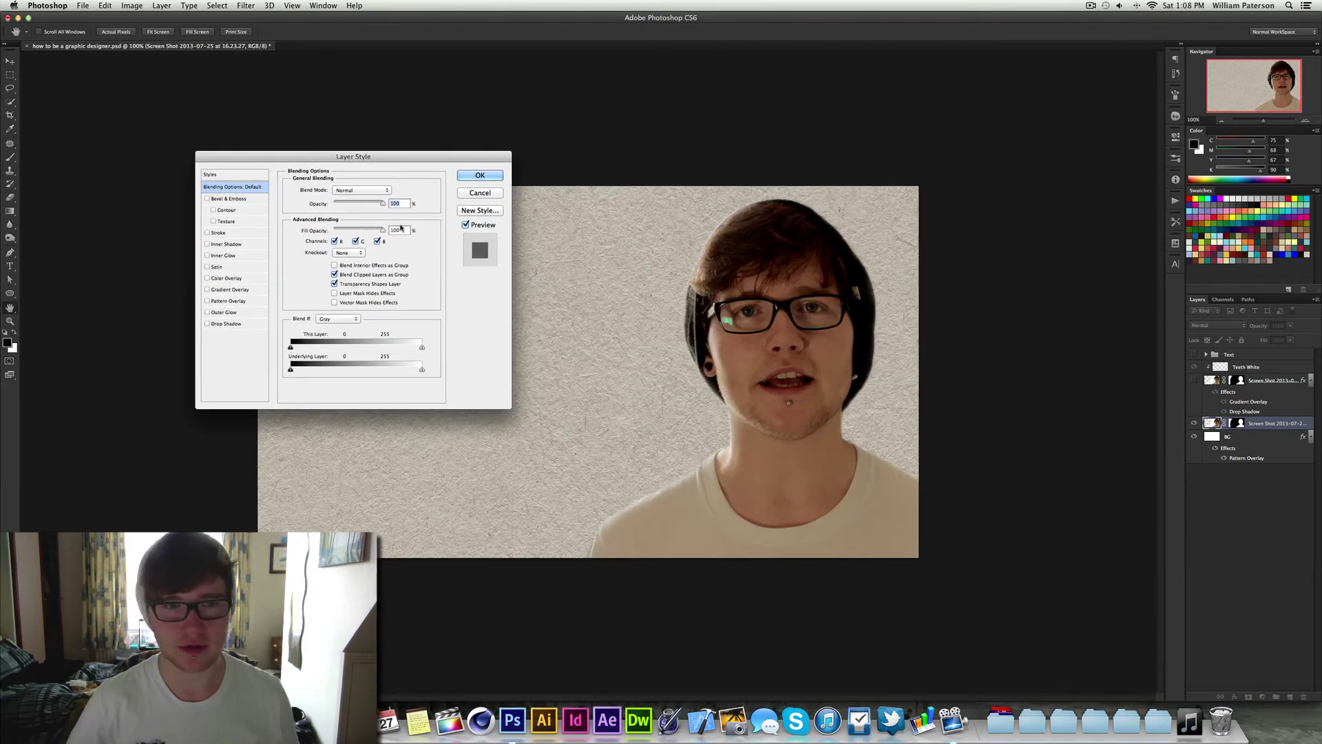
left_click(488, 195)
- Open Blending Options for the lower portrait layer and select Gradient Overlay
right_click(1289, 424)
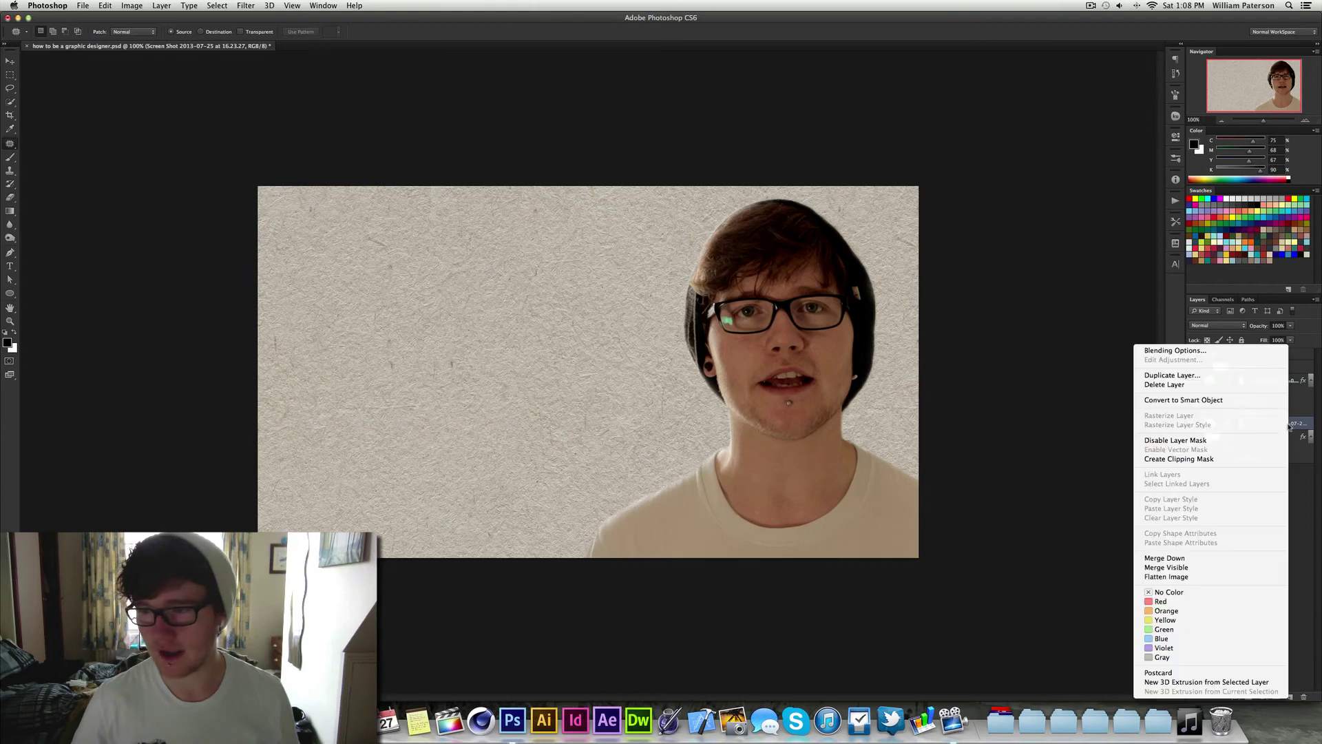
left_click(1232, 352)
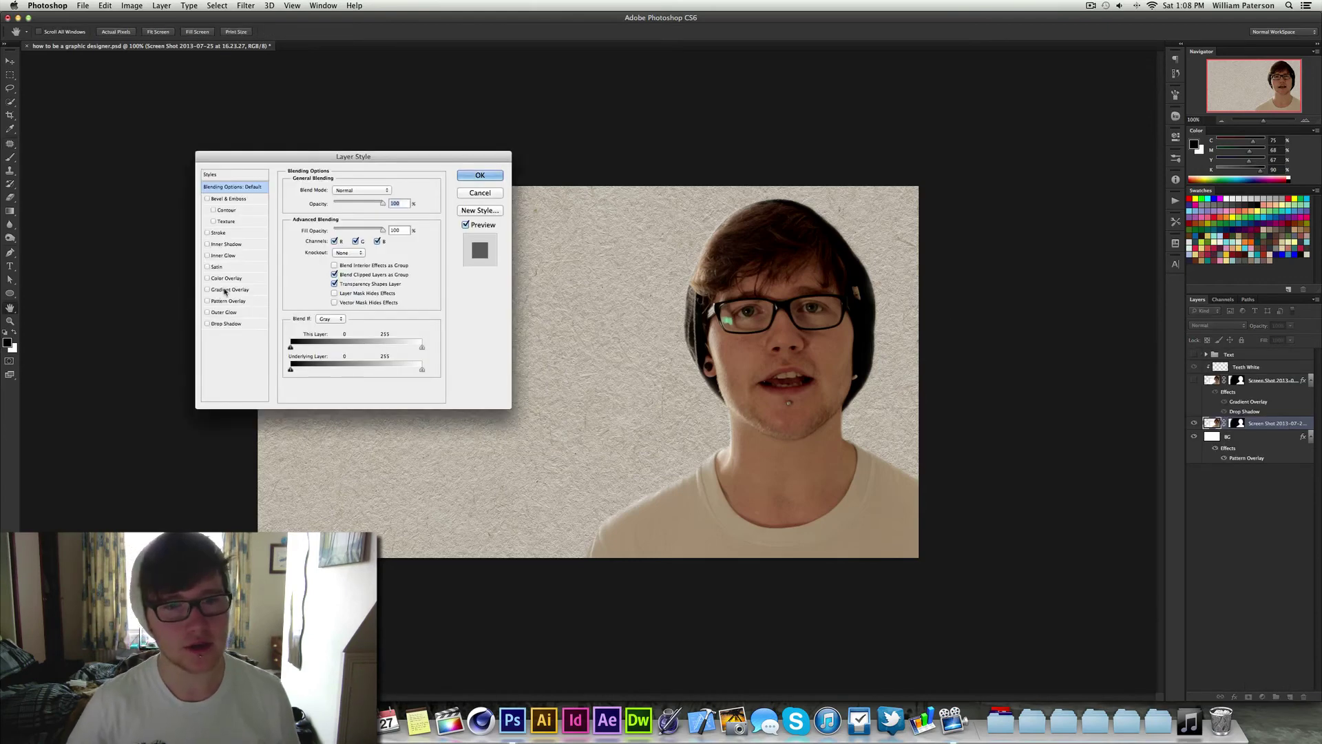
left_click(224, 290)
- Change the overlay gradient's left colour stop to light grey #adadad
left_click(359, 217)
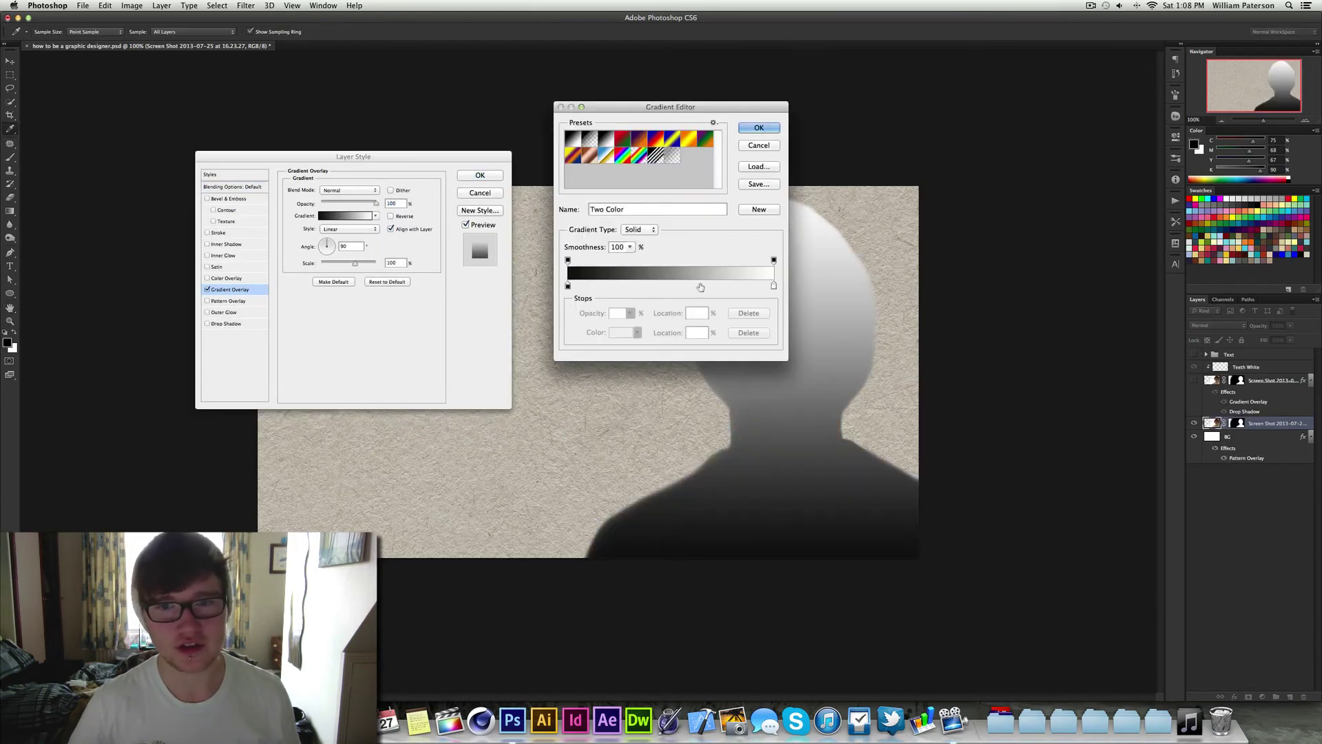
left_click(568, 285)
left_click(621, 332)
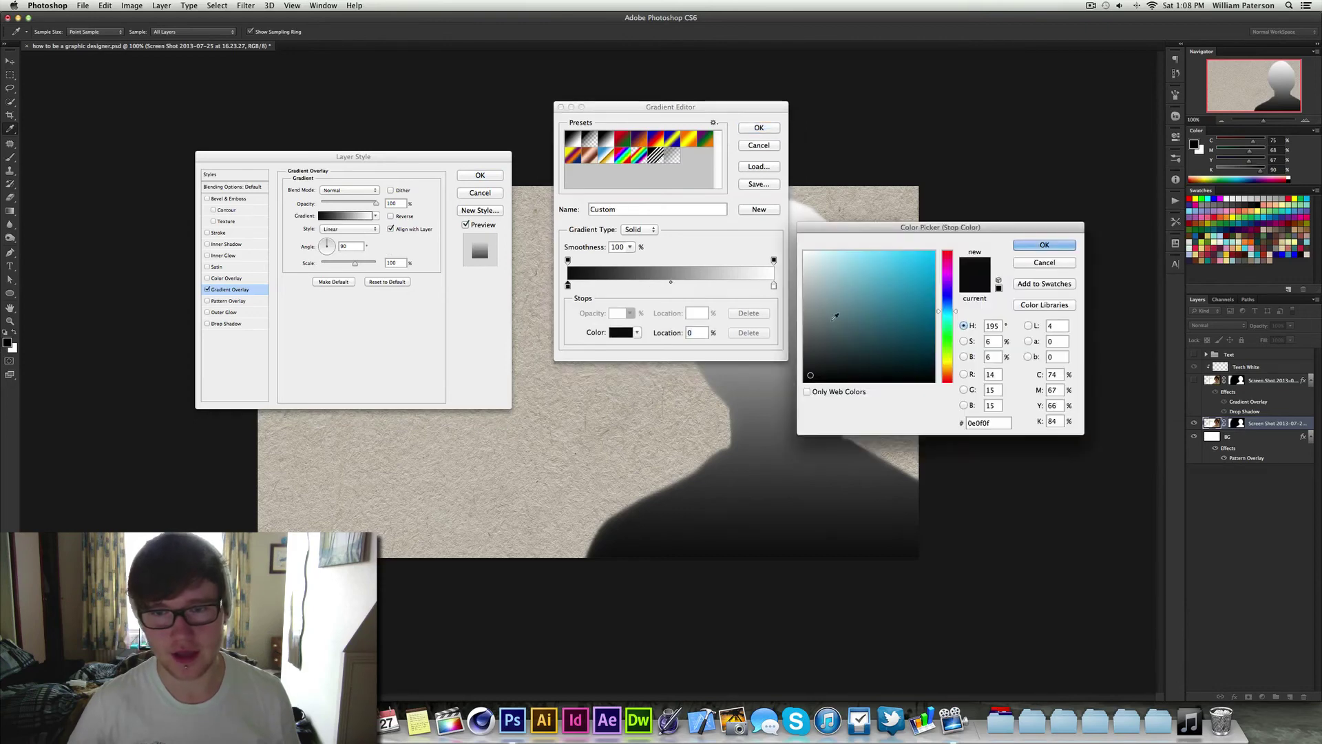
left_click(804, 293)
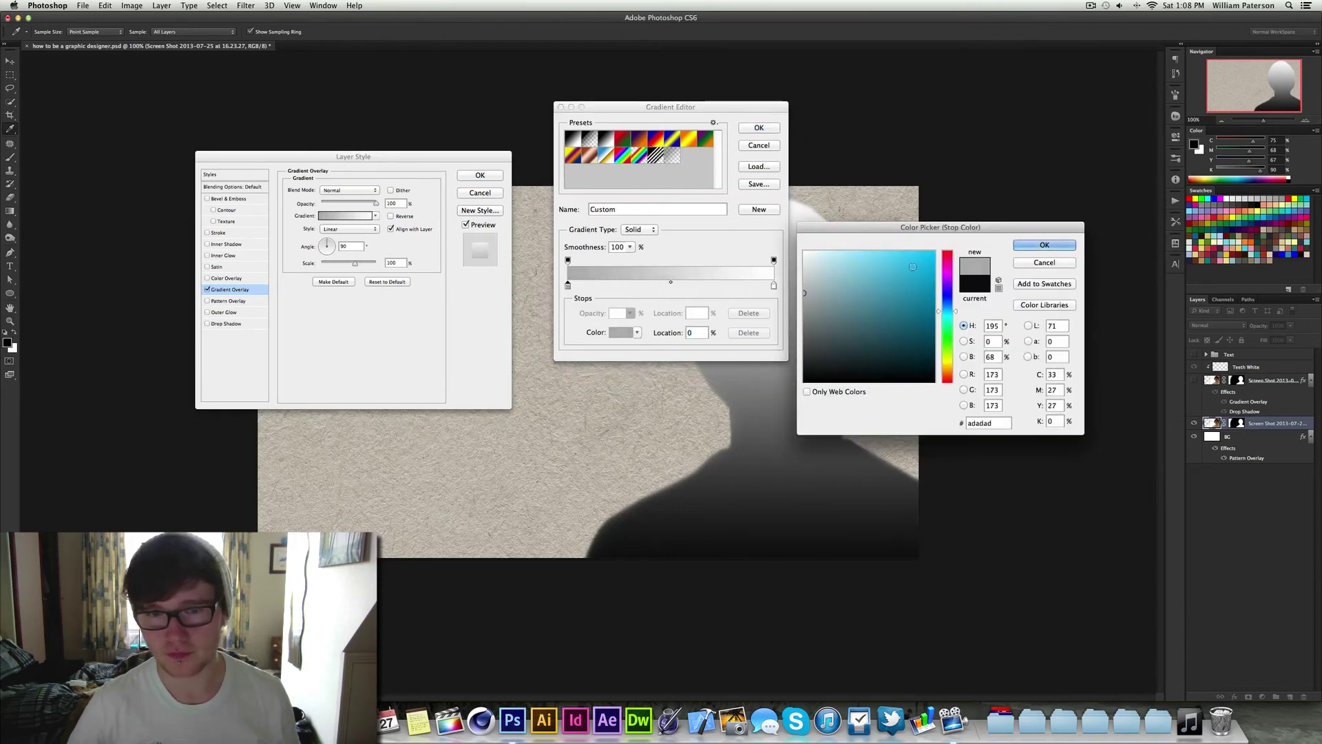
left_click(1026, 245)
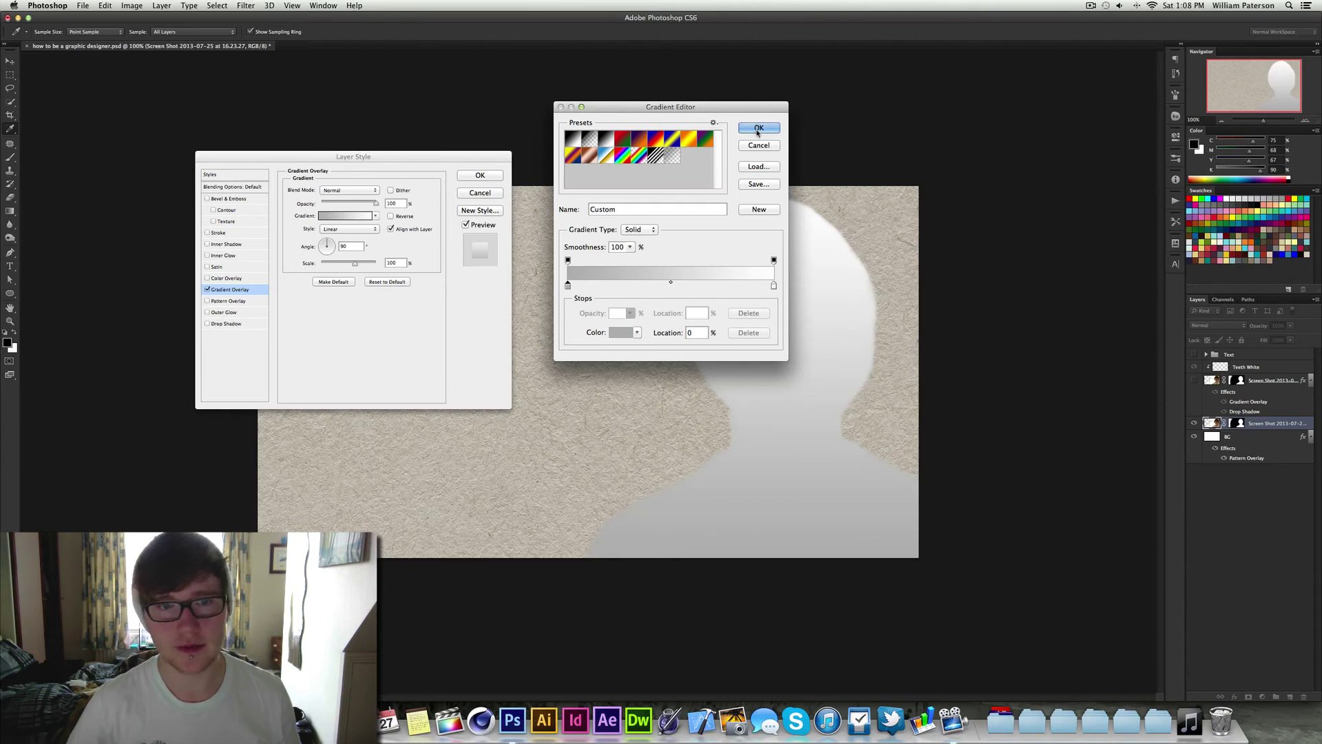
left_click(758, 128)
- Set the Gradient Overlay to Soft Light with lowered opacity and apply it
left_click(357, 191)
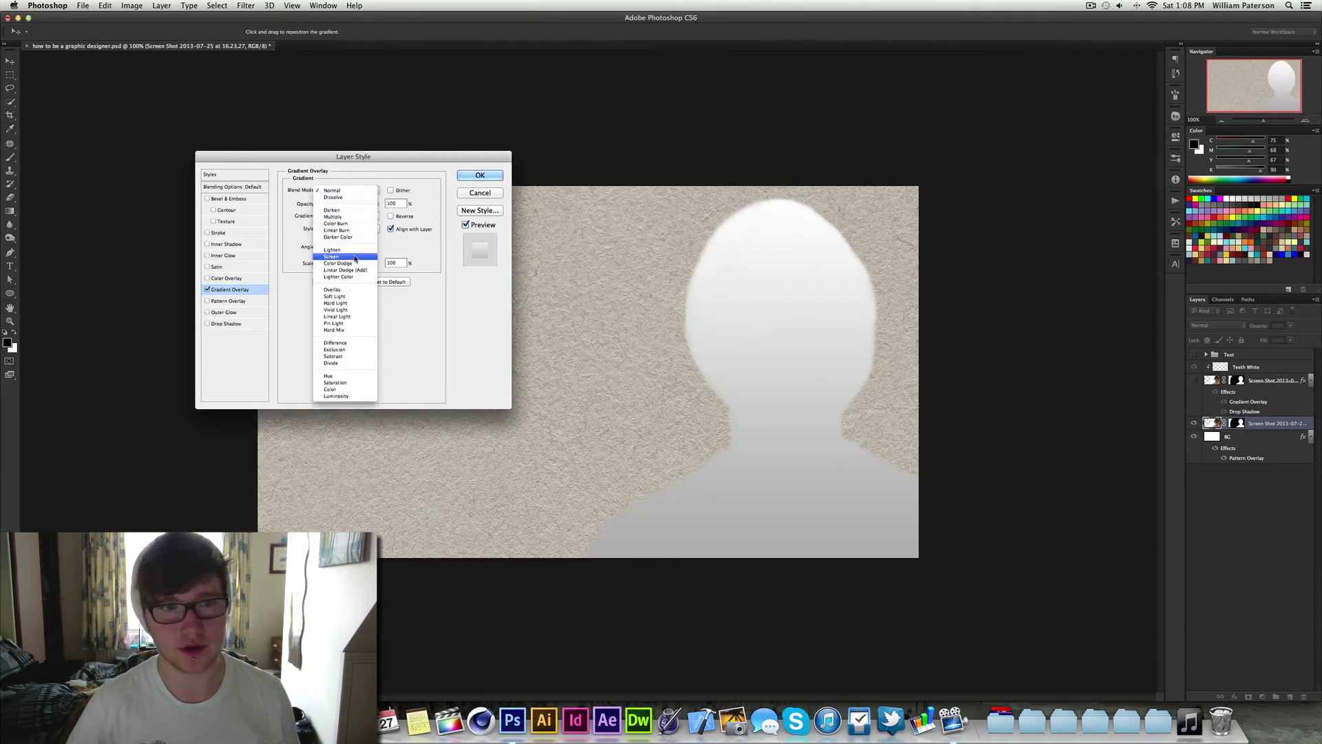
left_click(338, 296)
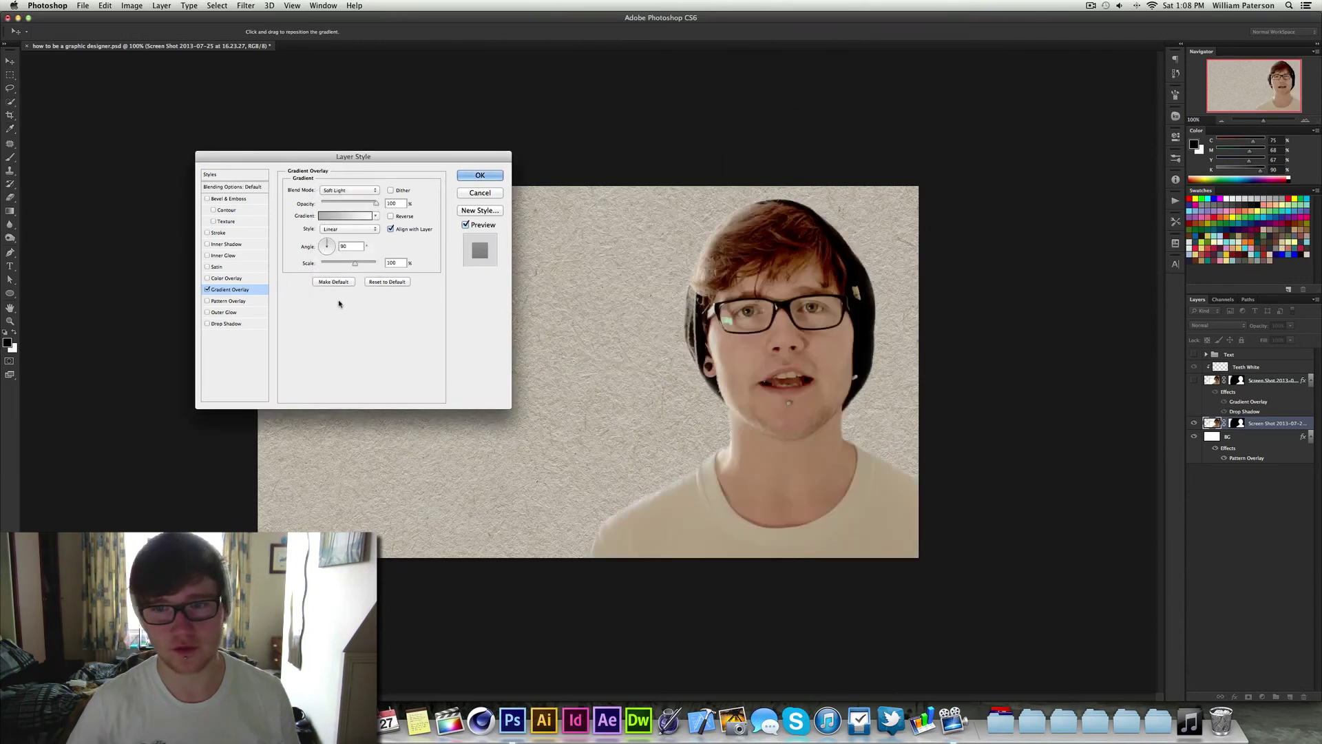
left_click(391, 203)
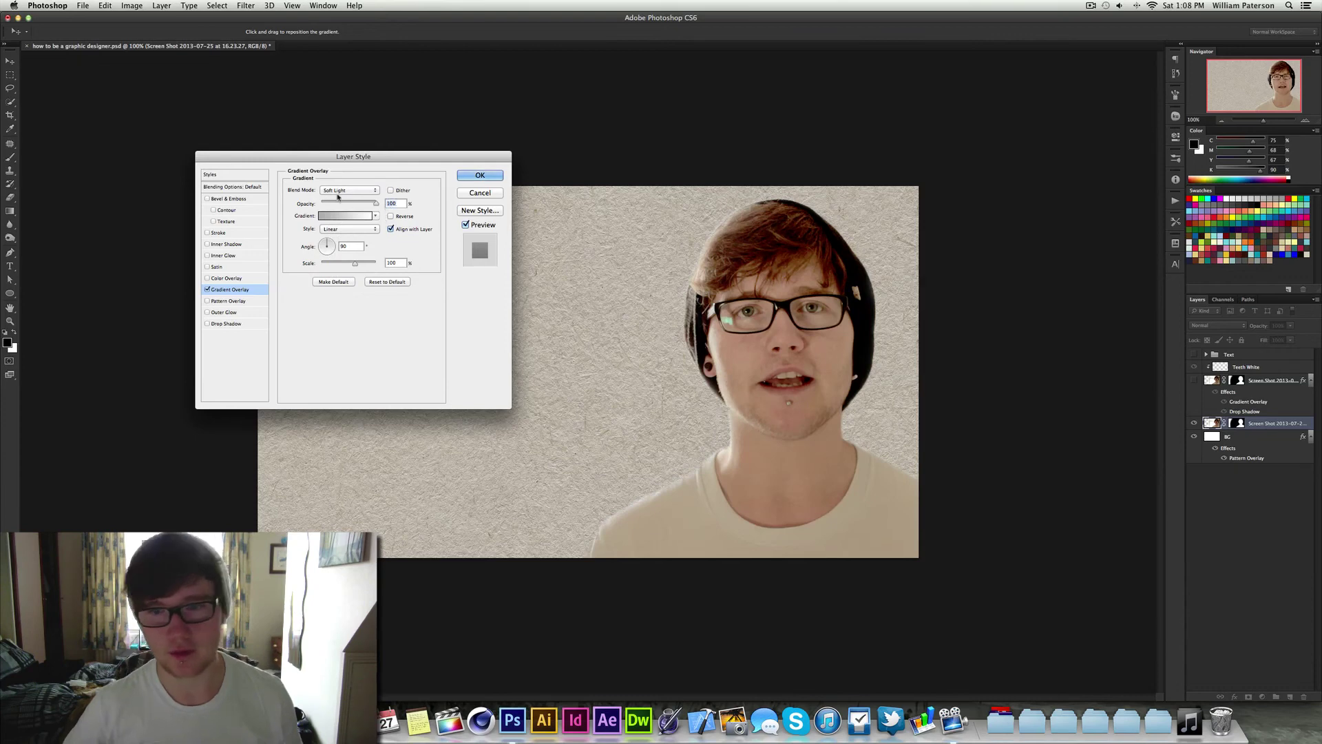
key("shift+Down")
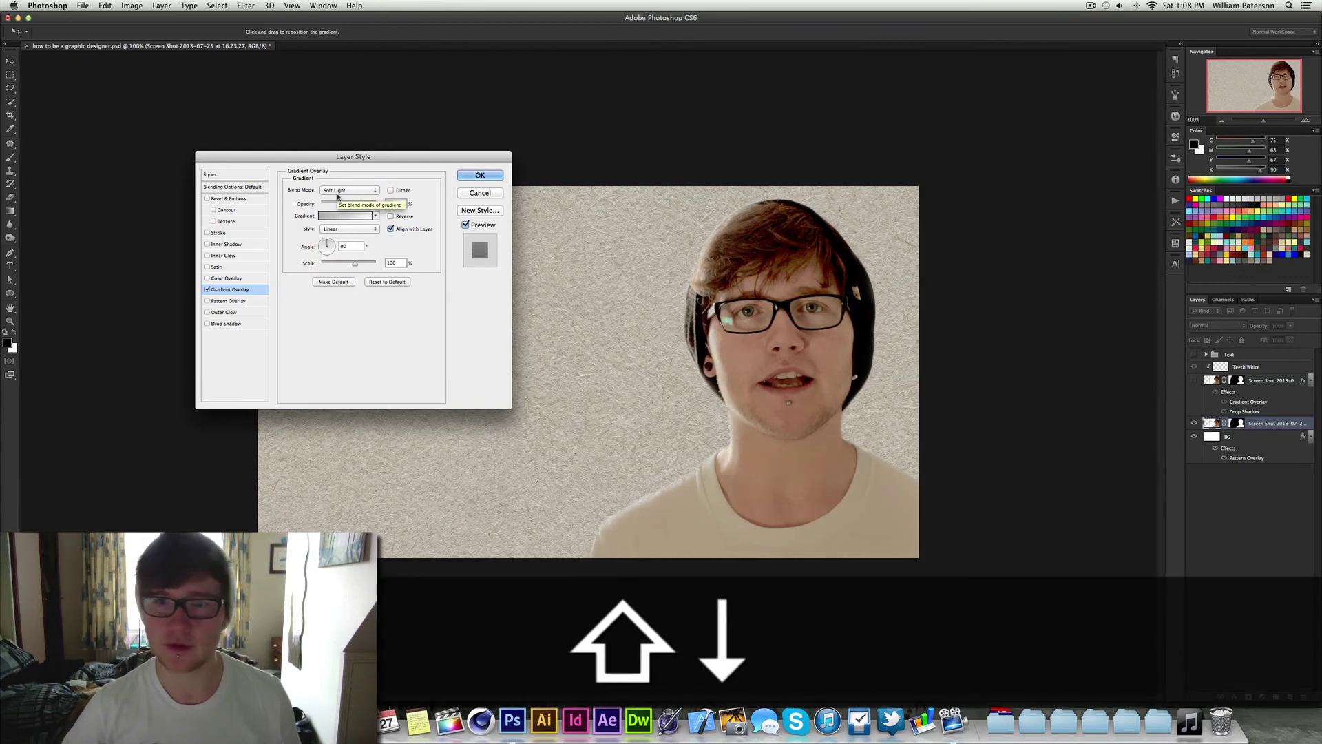
key("Return")
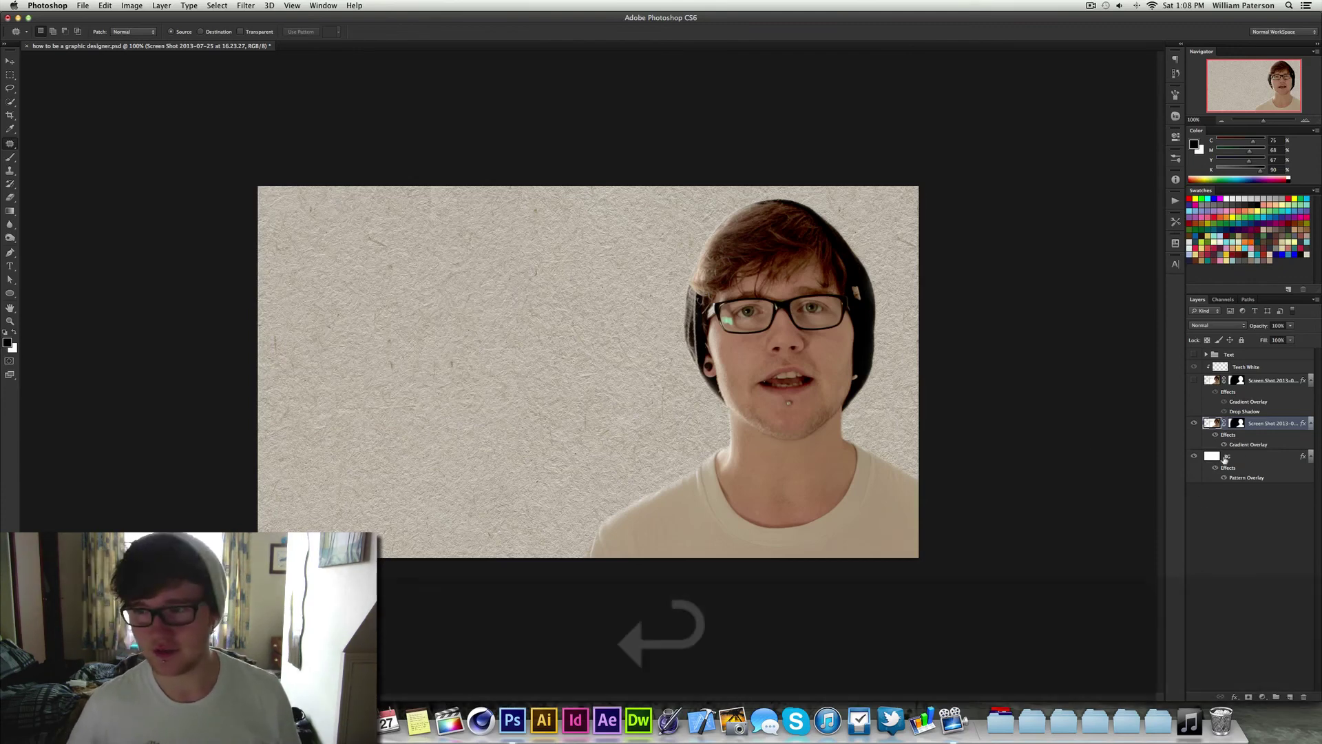
- Add a Hue/Saturation adjustment layer above the portrait, collapse Properties, and view at 100%
left_click(1262, 697)
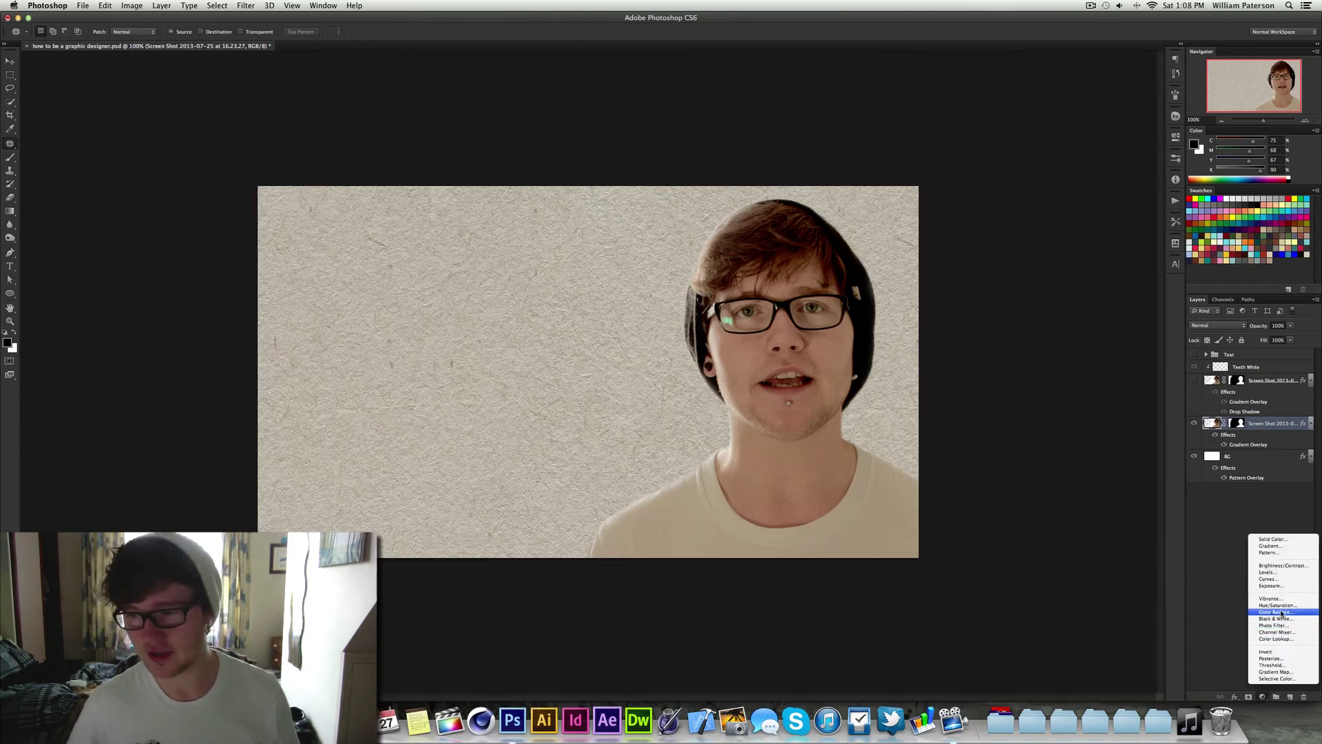
left_click(1277, 604)
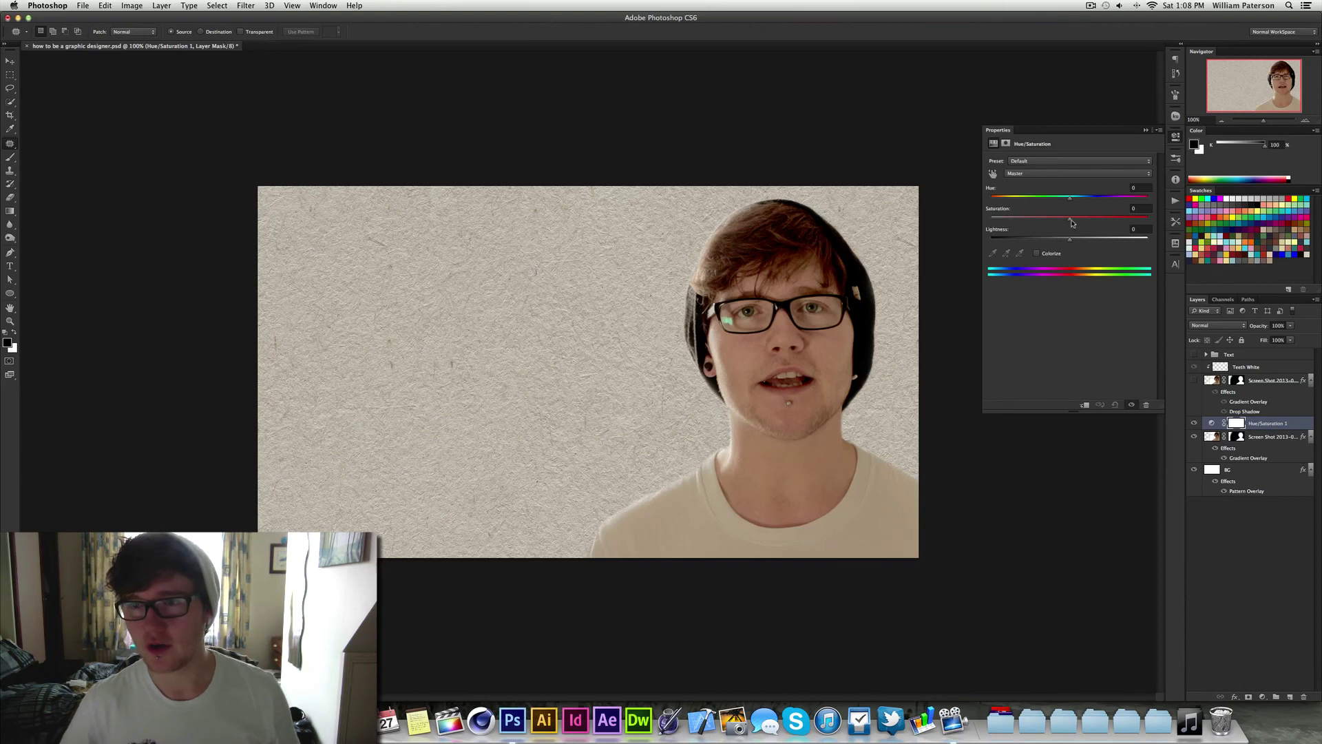
left_click(1146, 130)
key("super+1")
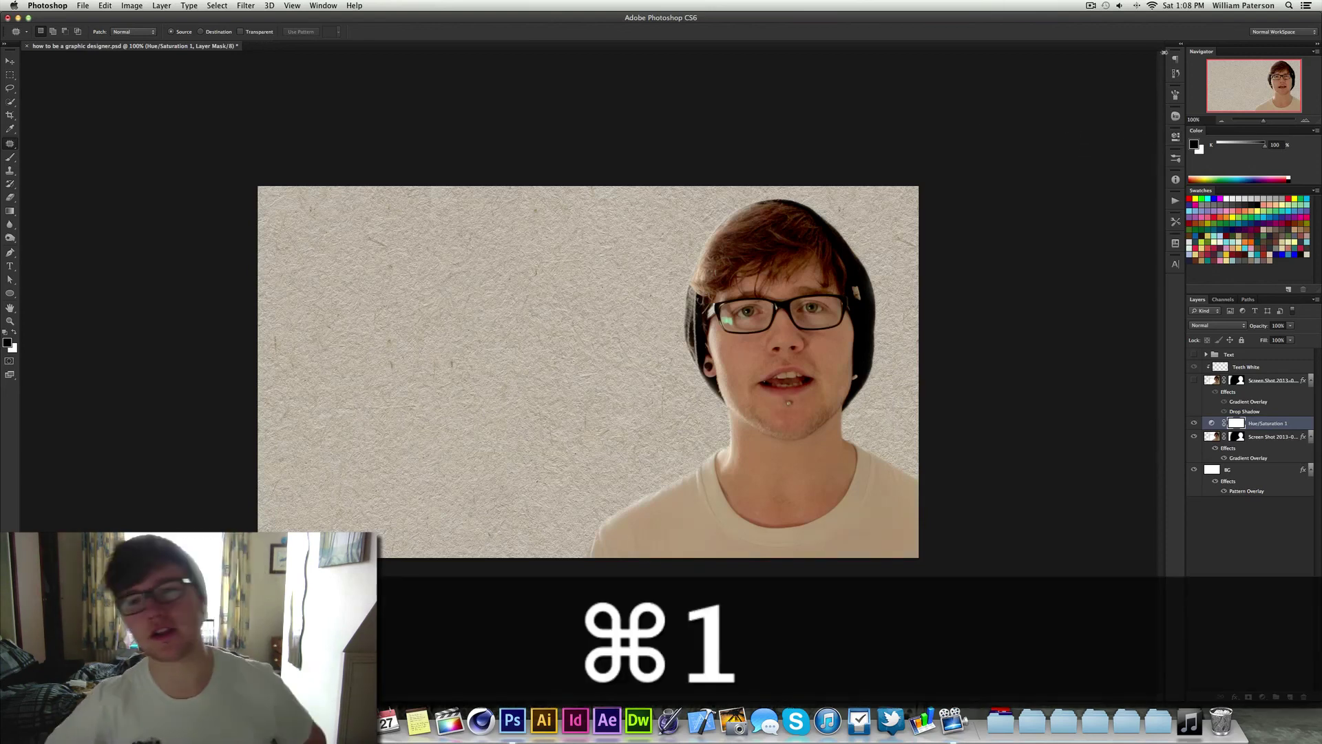